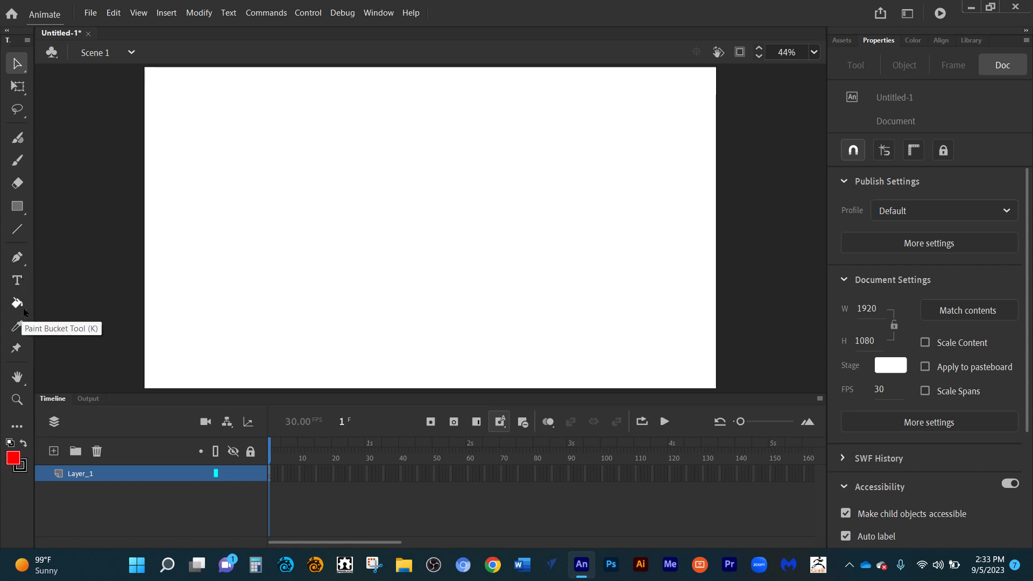
pyautogui.click(24, 310)
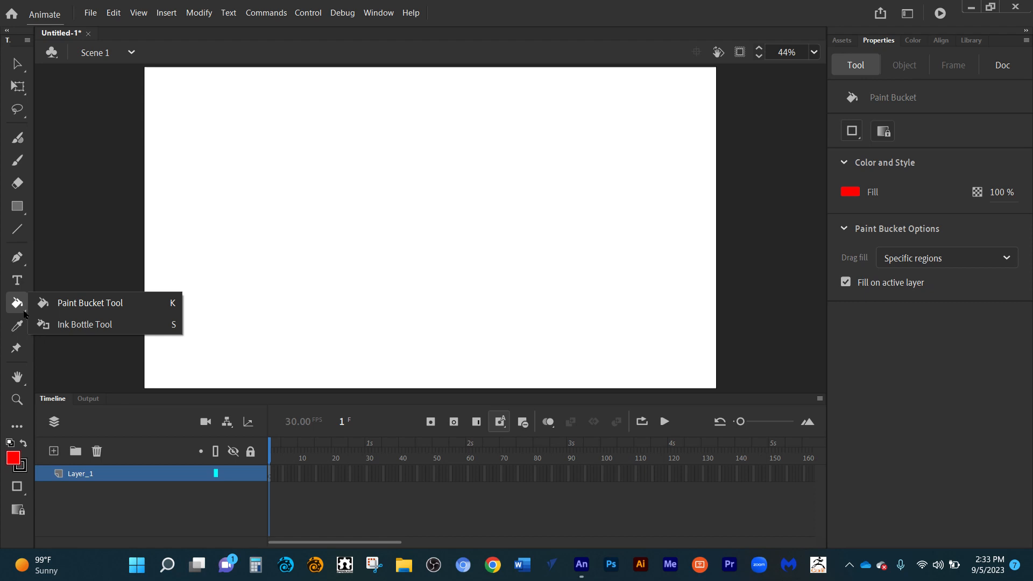
pyautogui.click(16, 329)
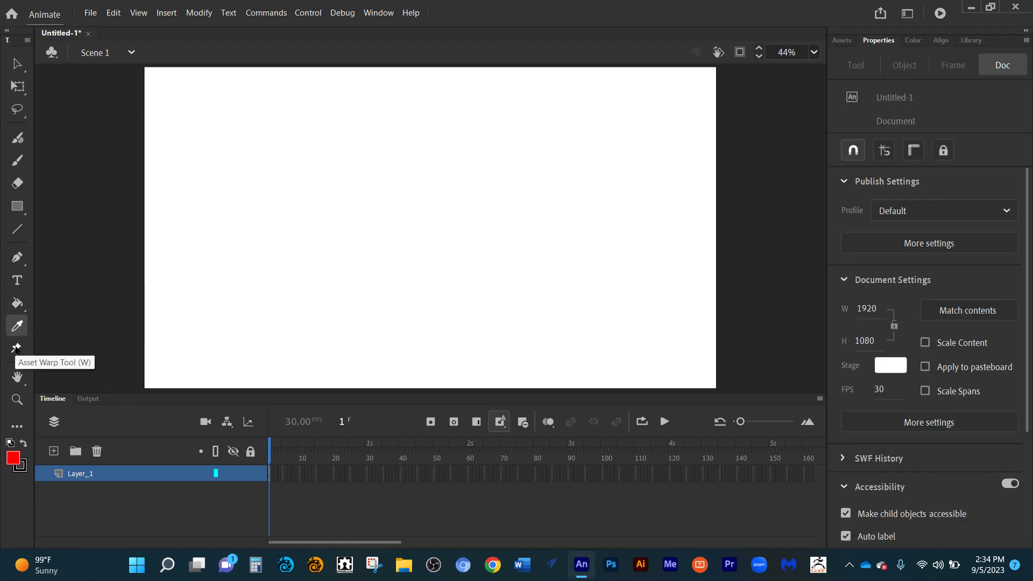
pyautogui.click(16, 348)
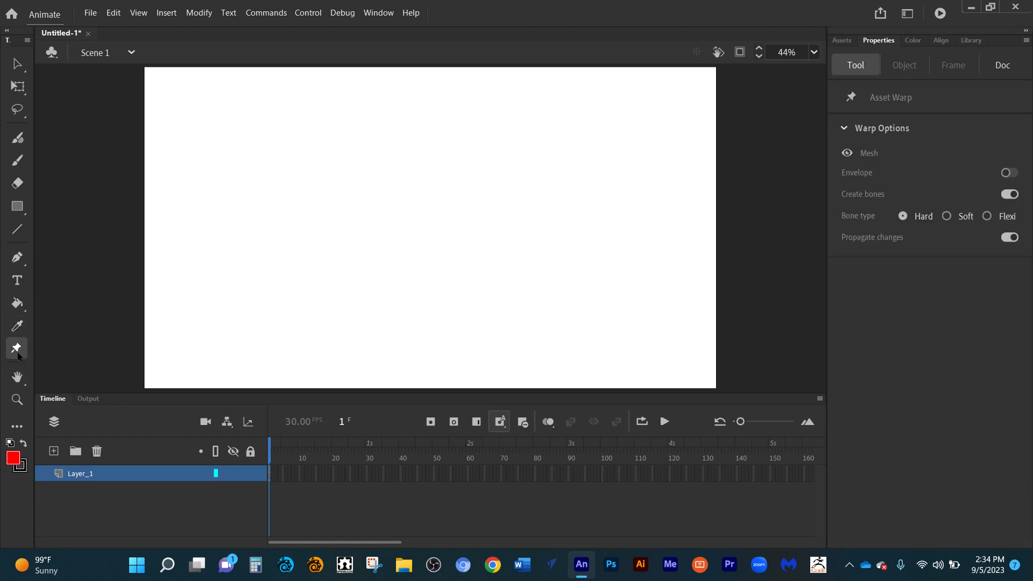
pyautogui.click(18, 63)
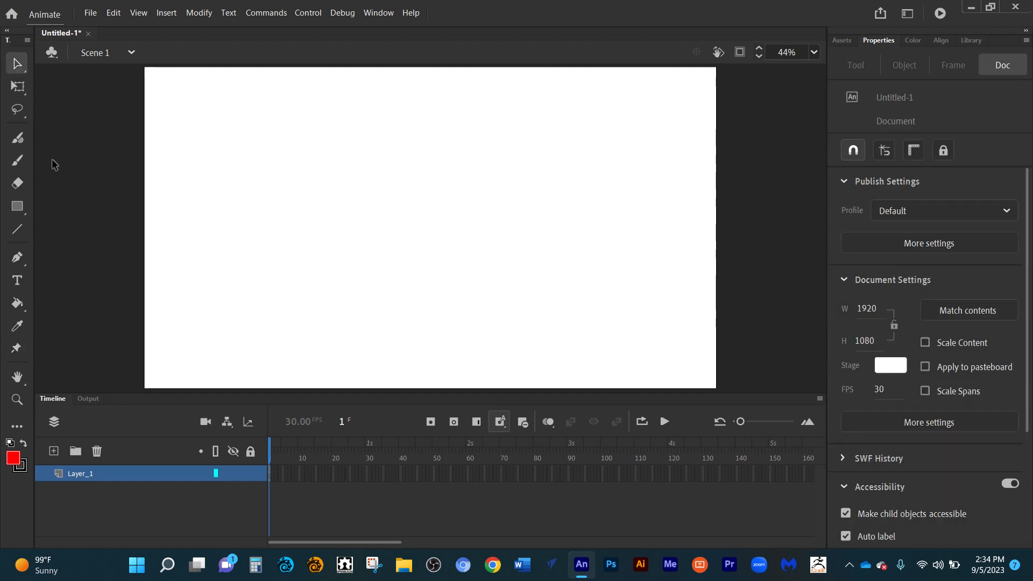
# Draw a red square with a black outline, about 509 by 509 px, in the upper-left part of the stage.
pyautogui.click(17, 206)
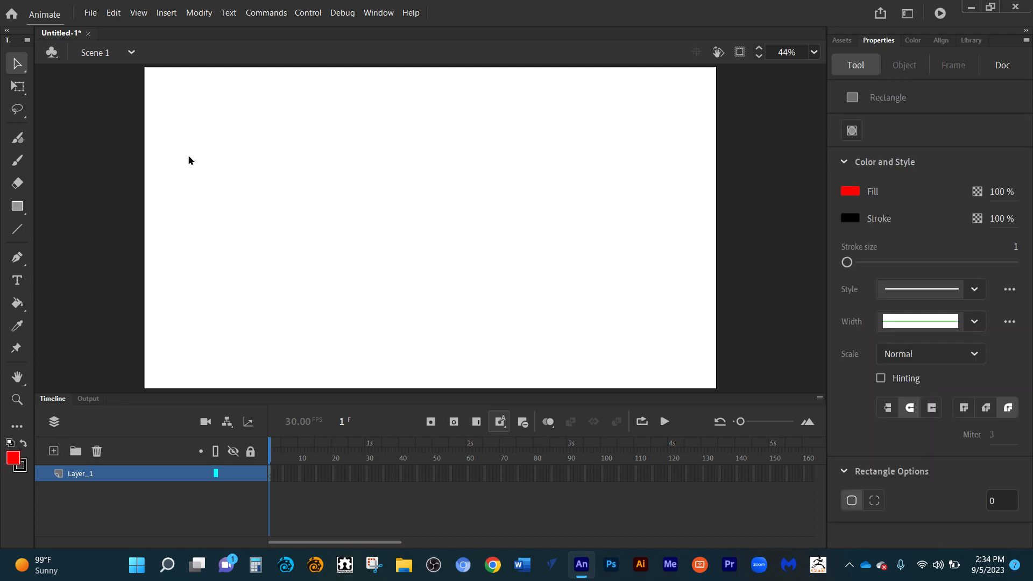
pyautogui.moveTo(239, 127); pyautogui.dragTo(390, 279)
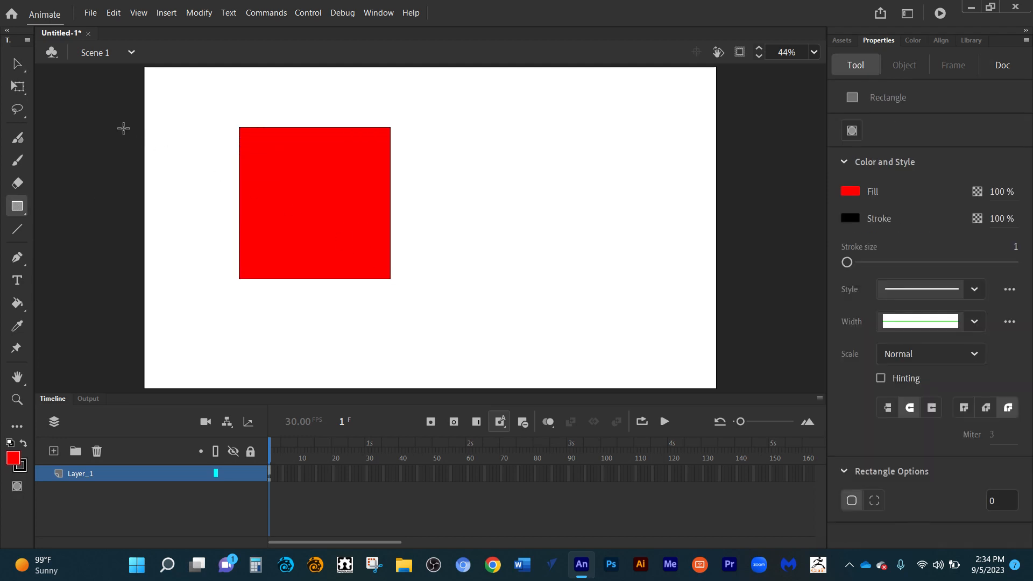
# Try Free Transform on the square, rotating it clockwise by nearly a quarter turn and shrinking it to about 168 by 161 px.
pyautogui.click(15, 86)
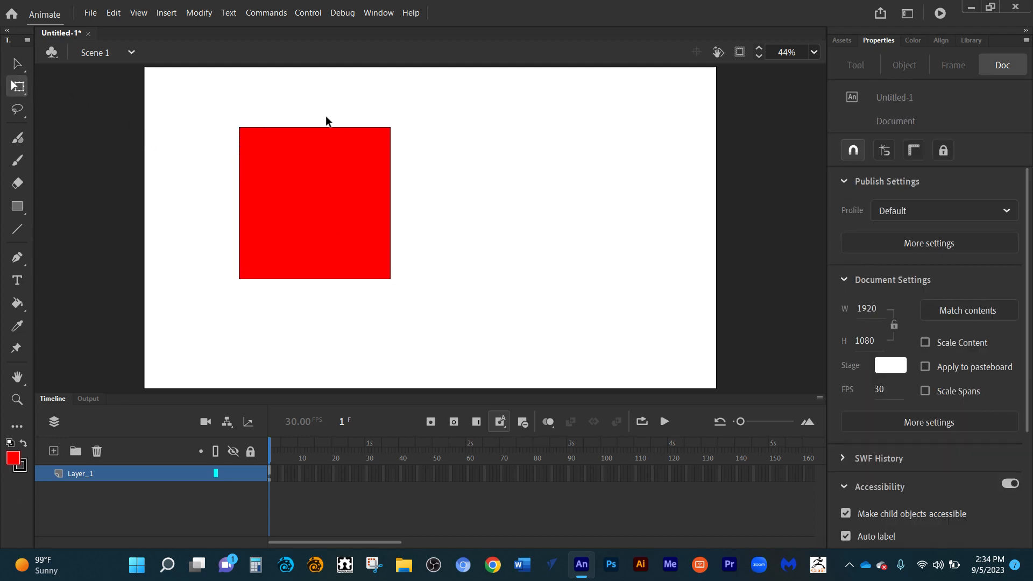
pyautogui.moveTo(218, 105); pyautogui.dragTo(412, 317)
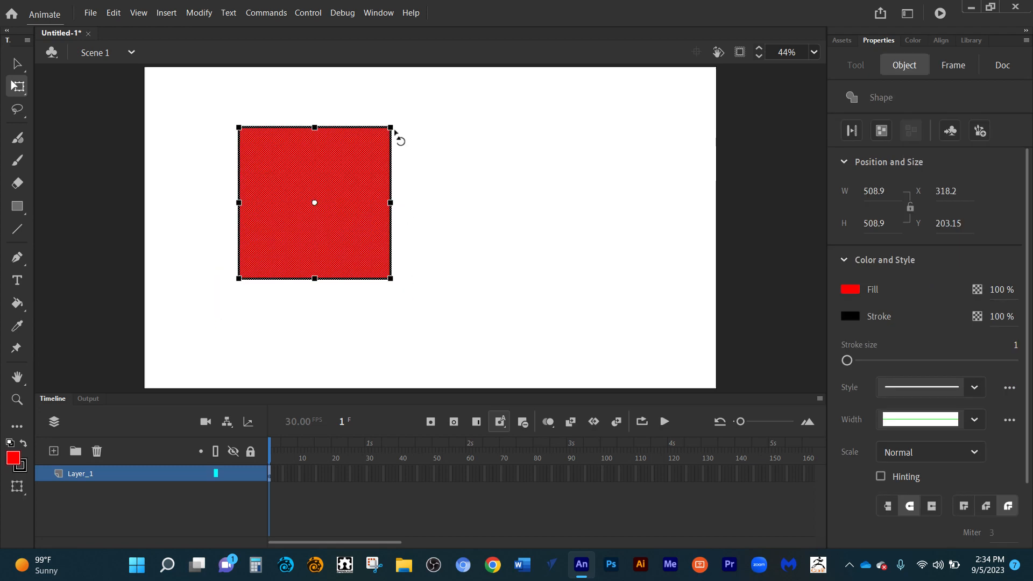
pyautogui.moveTo(391, 126); pyautogui.dragTo(374, 148)
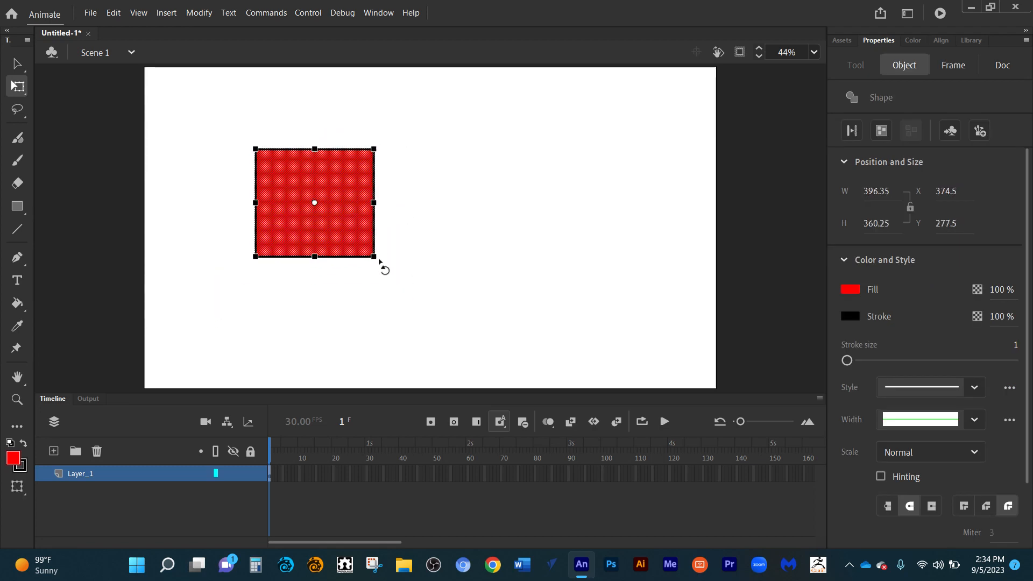
pyautogui.moveTo(387, 261); pyautogui.dragTo(321, 271)
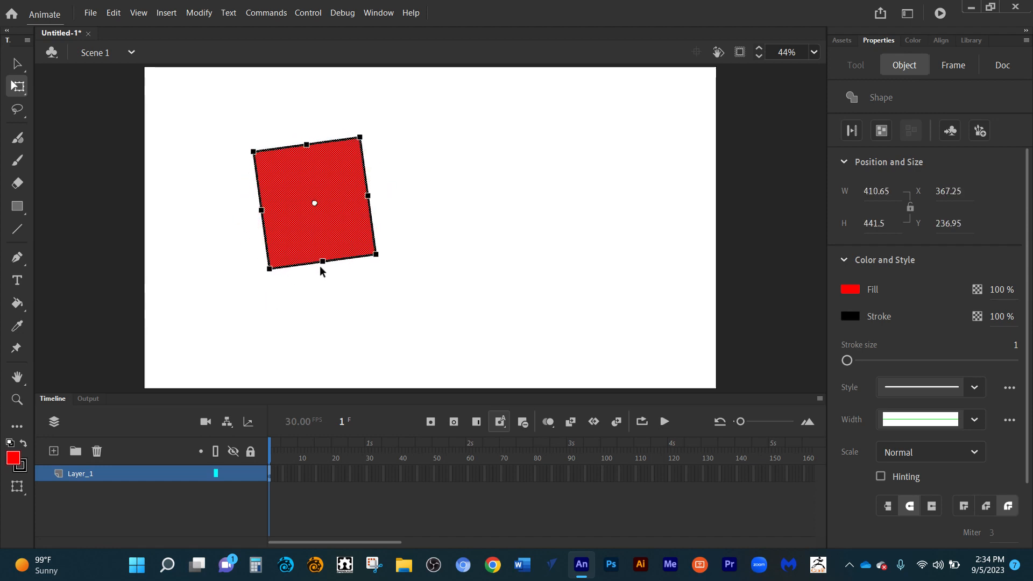
pyautogui.moveTo(368, 196); pyautogui.dragTo(337, 199)
pyautogui.moveTo(307, 142); pyautogui.dragTo(309, 183)
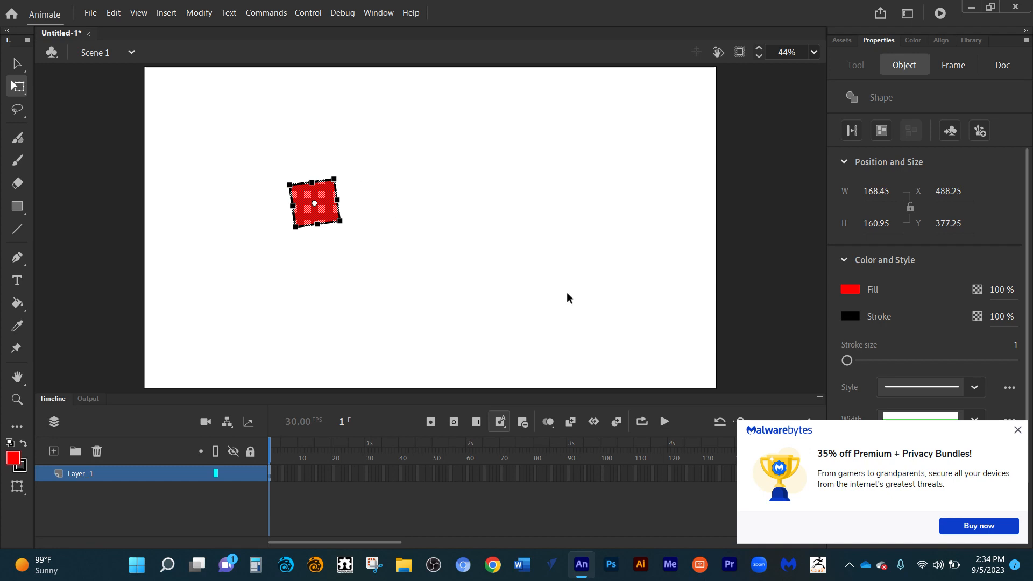
pyautogui.click(1018, 429)
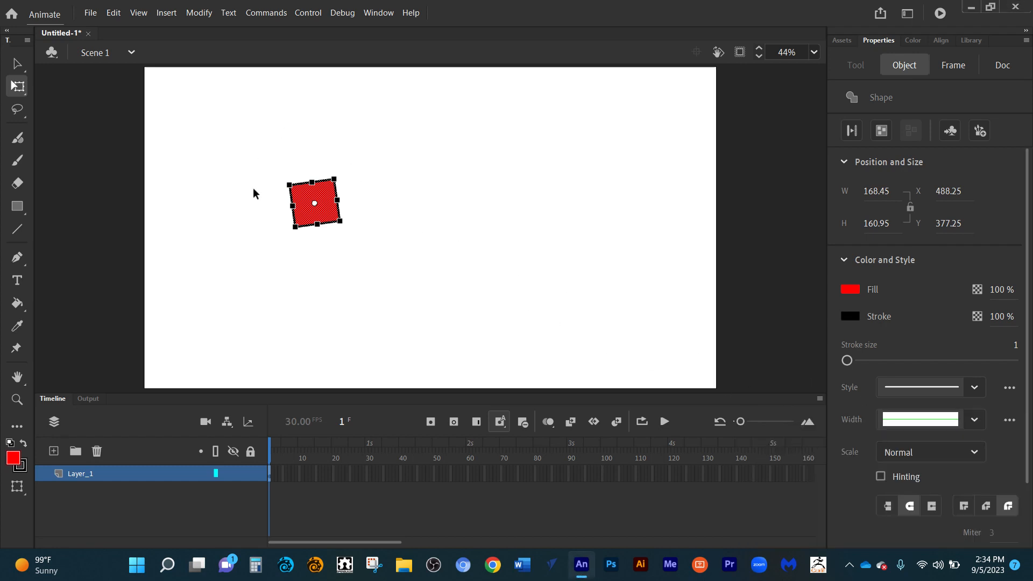
# Undo the square's rotation and scaling, and deselect it.
pyautogui.hotkey('ctrl', 'z')
pyautogui.hotkey('ctrl', 'z')
pyautogui.click(142, 123)
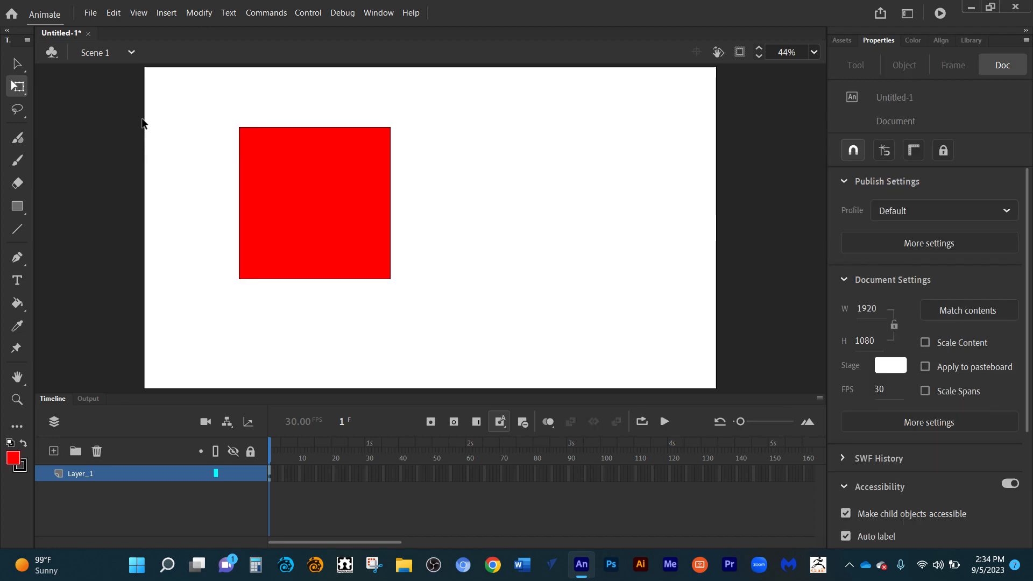
# Use the Lasso tool to cut curved pieces out of the square's upper-right and lower-right corners and delete them.
pyautogui.click(20, 114)
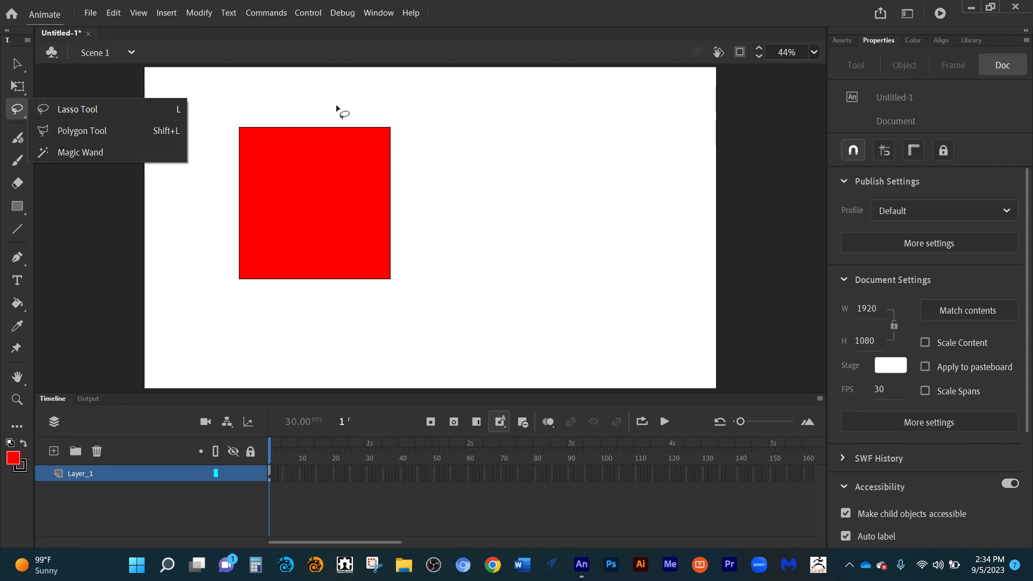
pyautogui.moveTo(311, 82)
pyautogui.mouseDown()
pyautogui.moveTo(302, 151)
pyautogui.moveTo(354, 205)
pyautogui.moveTo(465, 198)
pyautogui.moveTo(440, 119)
pyautogui.moveTo(381, 71)
pyautogui.moveTo(310, 85)
pyautogui.mouseUp()
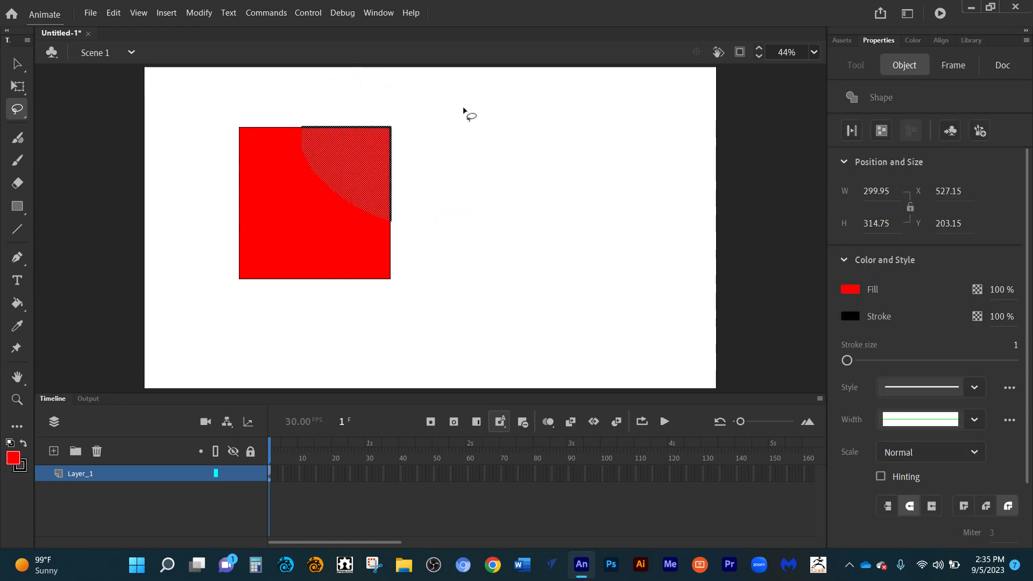
pyautogui.press('Delete')
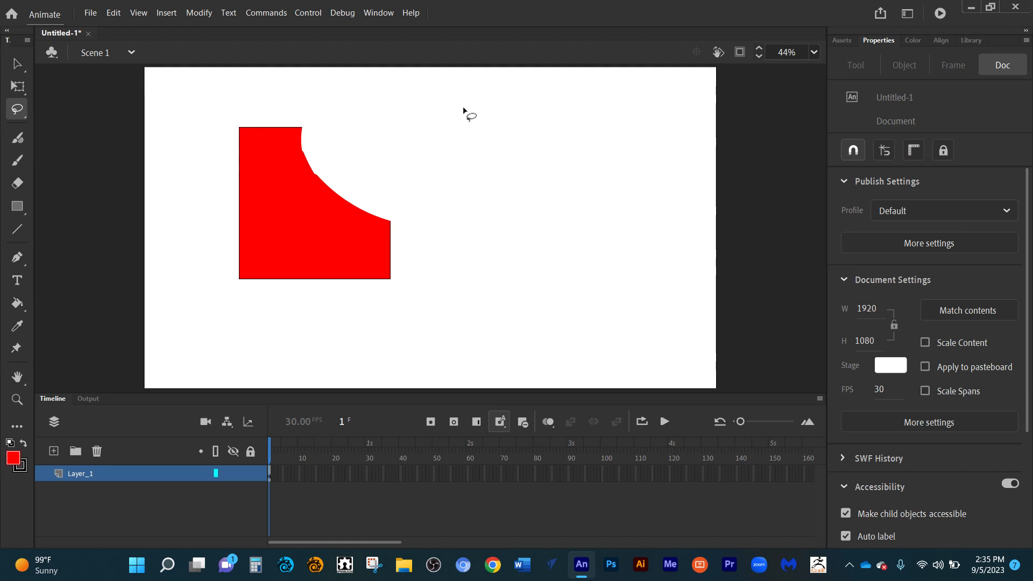
pyautogui.moveTo(397, 192)
pyautogui.mouseDown()
pyautogui.moveTo(353, 213)
pyautogui.moveTo(318, 293)
pyautogui.moveTo(398, 314)
pyautogui.moveTo(408, 235)
pyautogui.moveTo(390, 214)
pyautogui.moveTo(350, 202)
pyautogui.mouseUp()
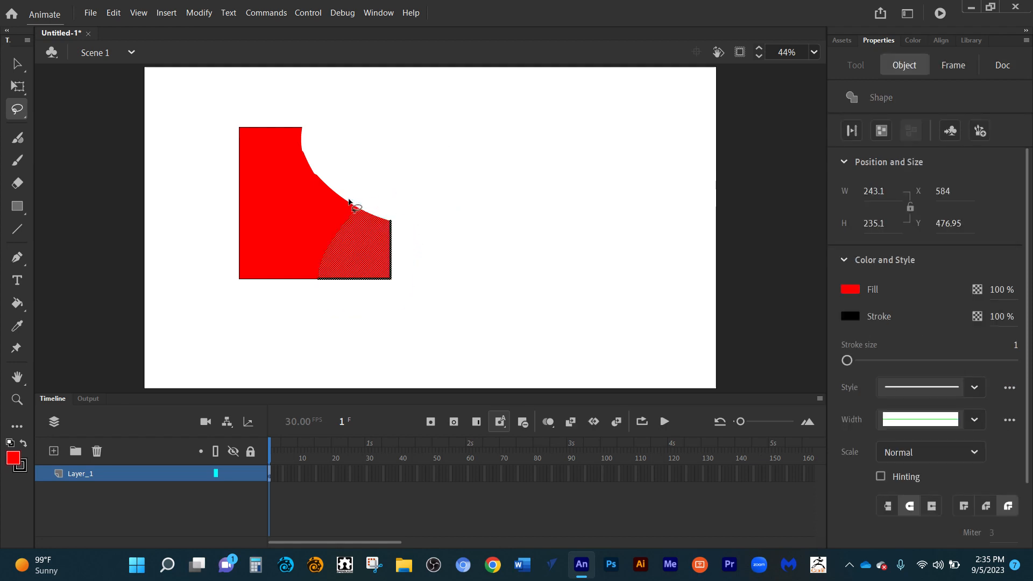
pyautogui.press('Delete')
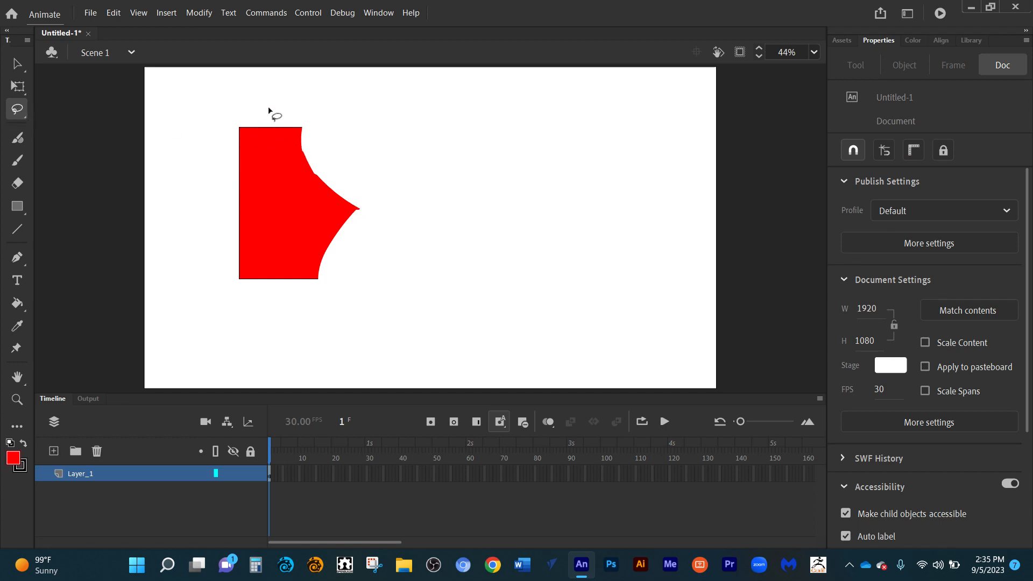
# Lasso the upper-left part of the red shape, about 223 by 142 px, and move it horizontally to about X 1047.
pyautogui.moveTo(238, 111)
pyautogui.mouseDown()
pyautogui.moveTo(217, 118)
pyautogui.moveTo(226, 159)
pyautogui.moveTo(283, 166)
pyautogui.moveTo(311, 141)
pyautogui.moveTo(284, 100)
pyautogui.moveTo(218, 114)
pyautogui.mouseUp()
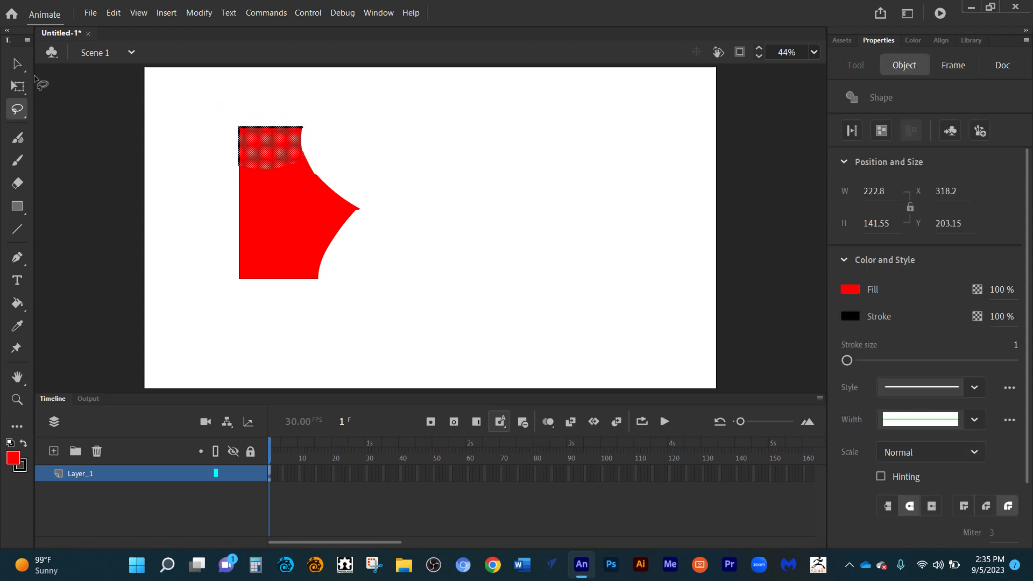
pyautogui.click(22, 69)
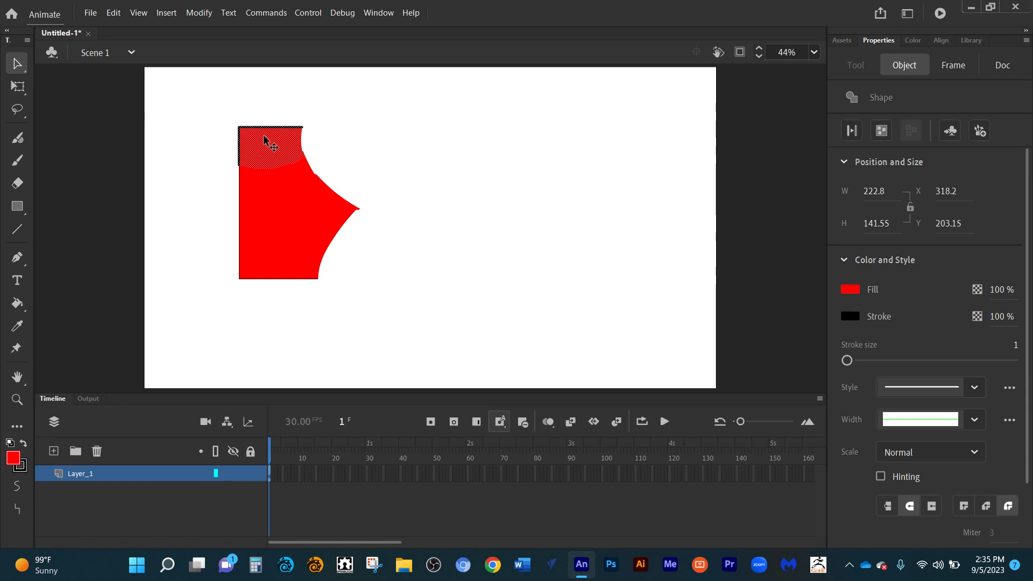
pyautogui.moveTo(264, 138)
pyautogui.mouseDown()
pyautogui.moveTo(320, 121)
pyautogui.moveTo(480, 139)
pyautogui.mouseUp()
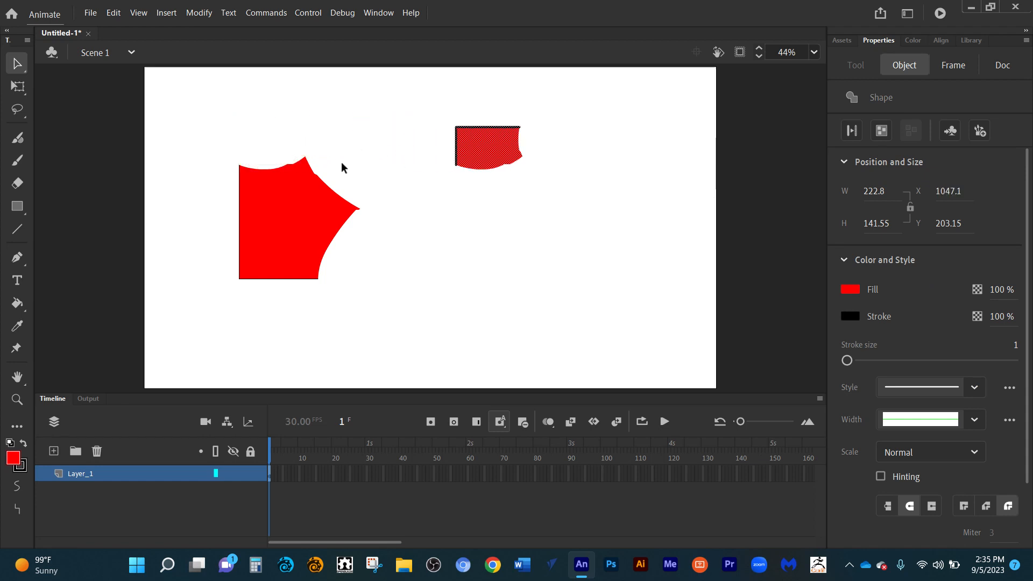
# Undo the piece's move and both lasso deletions to restore the full square.
pyautogui.hotkey('ctrl', 'z')
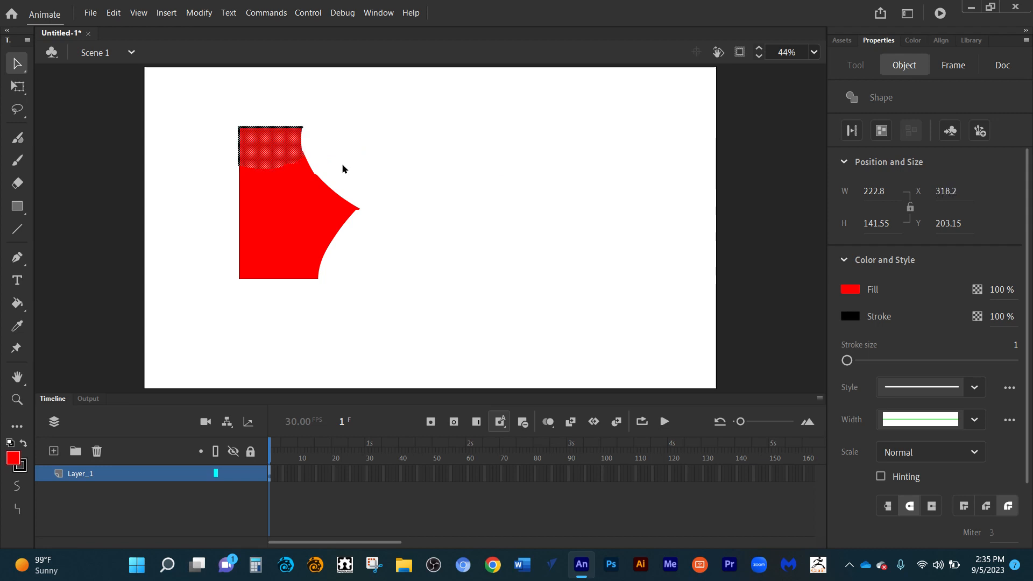
pyautogui.hotkey('ctrl', 'z')
pyautogui.hotkey('ctrl', 'z')
pyautogui.hotkey('ctrl', 'z')
pyautogui.hotkey('ctrl', 'z')
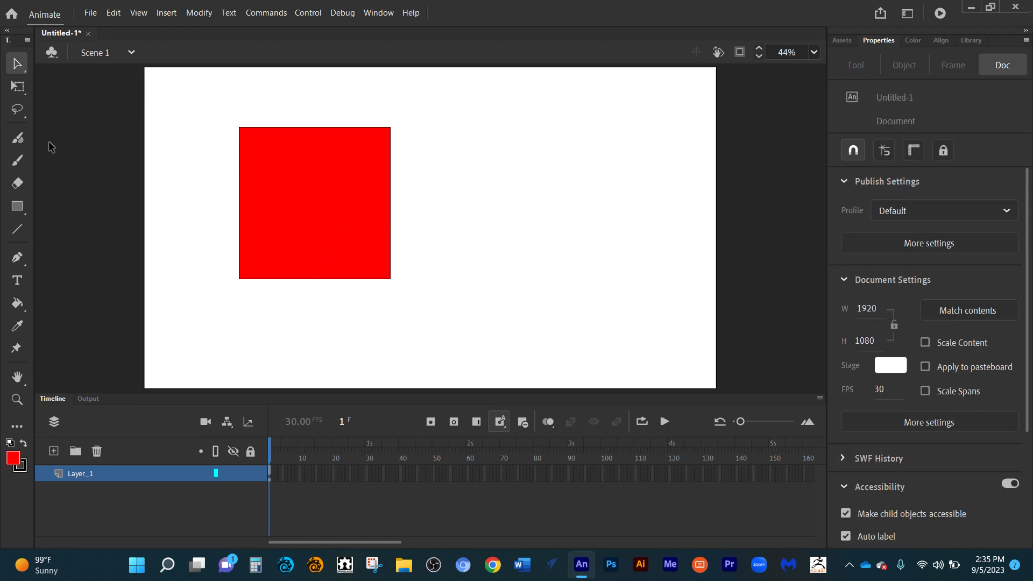
# With the Fluid Brush, paint one thin red stroke at size 10 and two thick ones at size 66 to the right of the square.
pyautogui.click(18, 139)
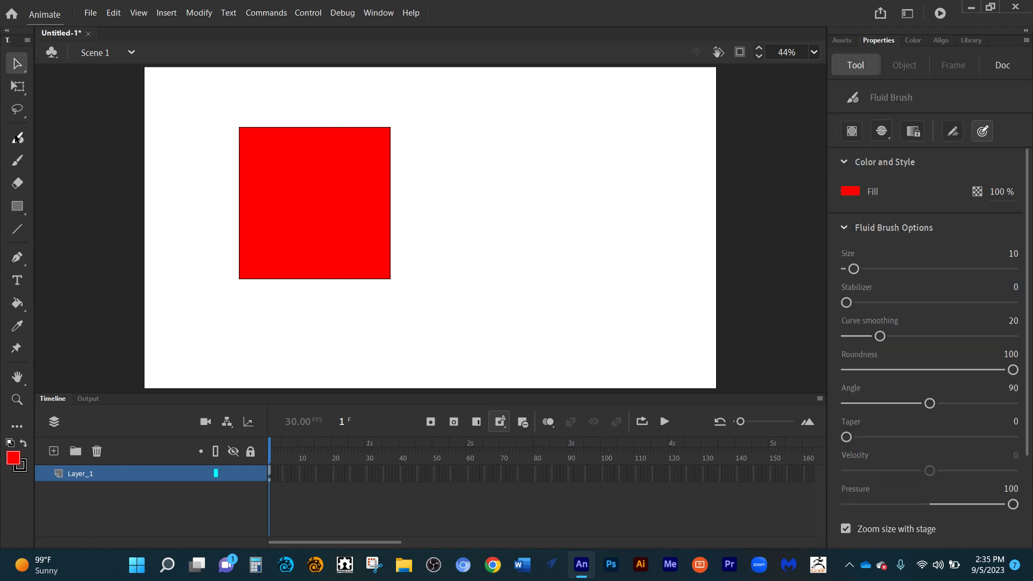
pyautogui.moveTo(457, 150)
pyautogui.mouseDown()
pyautogui.moveTo(529, 123)
pyautogui.moveTo(550, 177)
pyautogui.moveTo(632, 190)
pyautogui.mouseUp()
pyautogui.moveTo(854, 269); pyautogui.dragTo(900, 270)
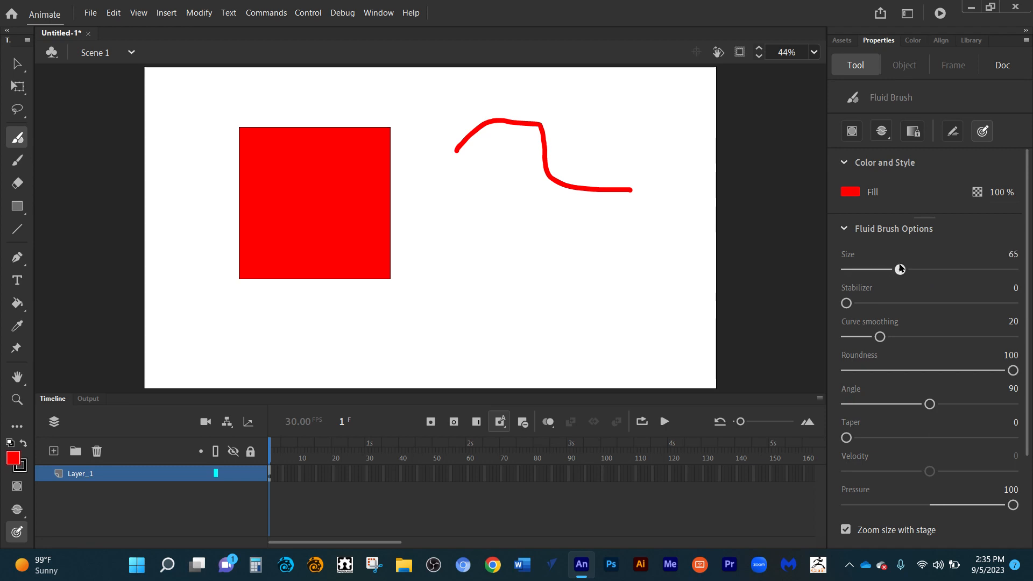
pyautogui.moveTo(462, 214)
pyautogui.mouseDown()
pyautogui.moveTo(500, 173)
pyautogui.moveTo(601, 250)
pyautogui.moveTo(661, 255)
pyautogui.mouseUp()
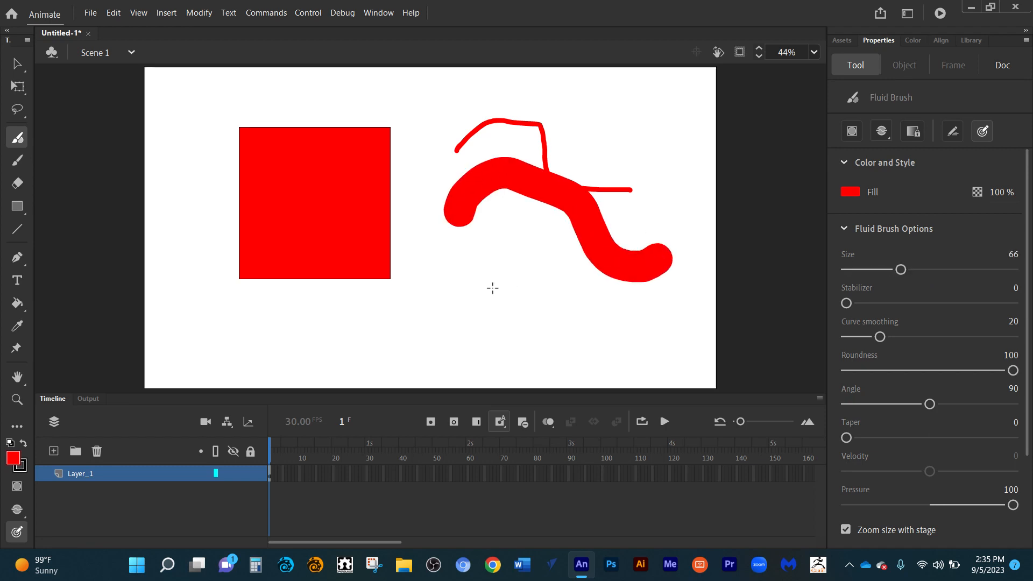
pyautogui.moveTo(487, 284); pyautogui.dragTo(589, 304)
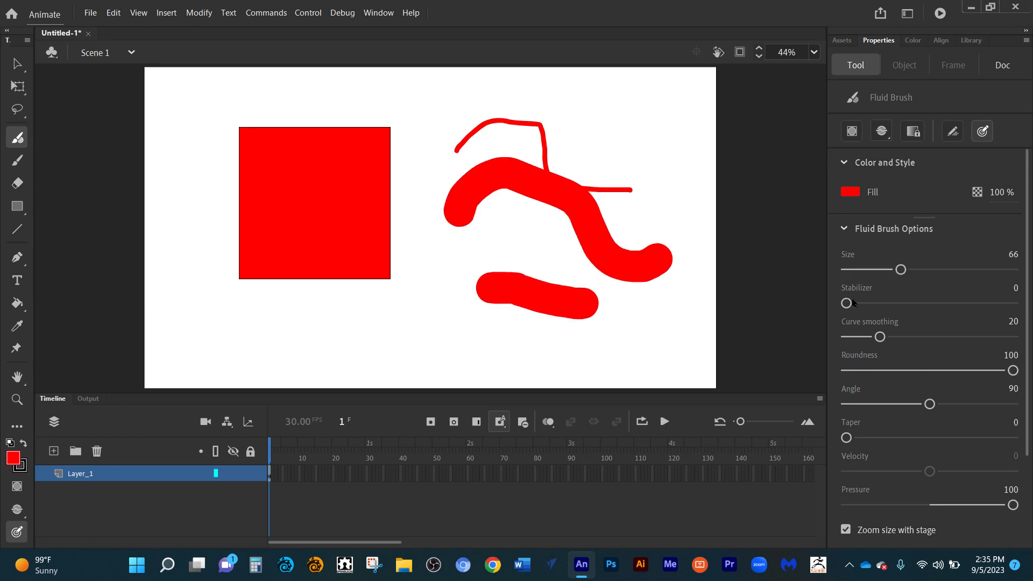
# Set the Fluid Brush stabilizer to 22 and paint two crossing strokes beside the square's lower-right corner.
pyautogui.moveTo(848, 303); pyautogui.dragTo(886, 308)
pyautogui.moveTo(582, 260); pyautogui.dragTo(388, 260)
pyautogui.moveTo(413, 336); pyautogui.dragTo(530, 235)
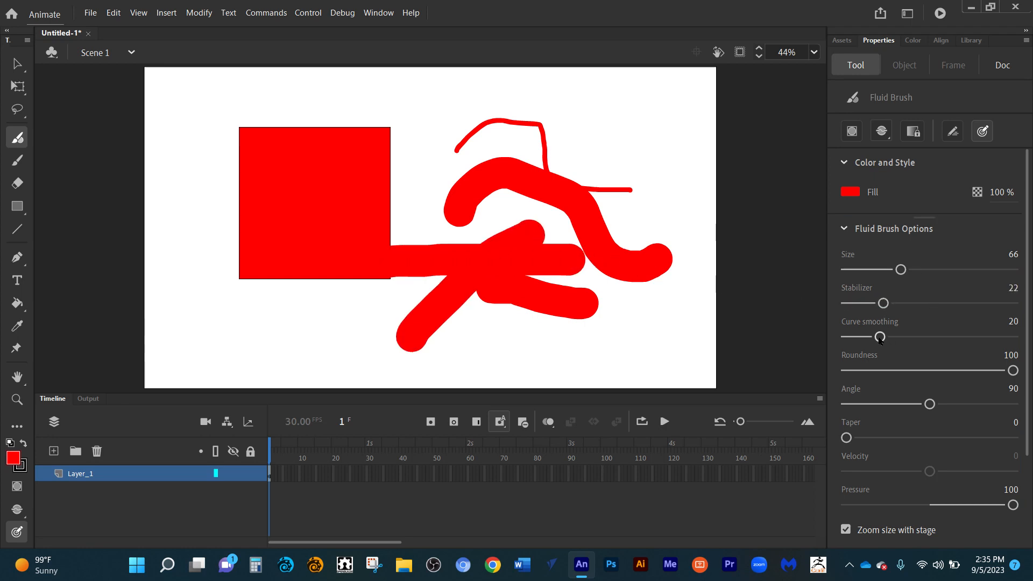
# Set the Fluid Brush curve smoothing to 52 and paint two angled strokes around the square's lower-left corner.
pyautogui.moveTo(879, 338); pyautogui.dragTo(933, 338)
pyautogui.moveTo(183, 223)
pyautogui.mouseDown()
pyautogui.moveTo(299, 335)
pyautogui.moveTo(418, 294)
pyautogui.mouseUp()
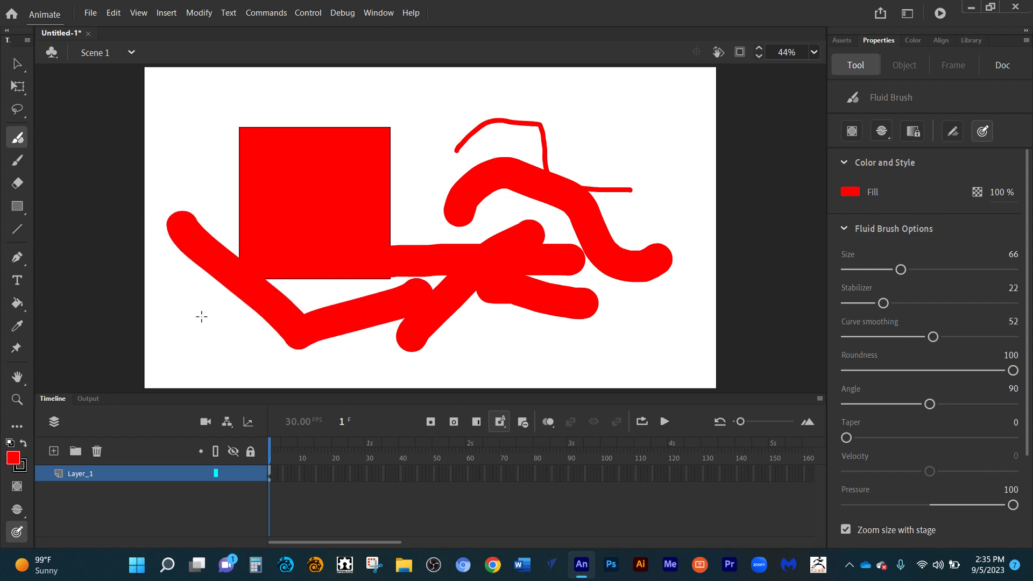
pyautogui.moveTo(181, 293)
pyautogui.mouseDown()
pyautogui.moveTo(225, 351)
pyautogui.moveTo(295, 341)
pyautogui.mouseUp()
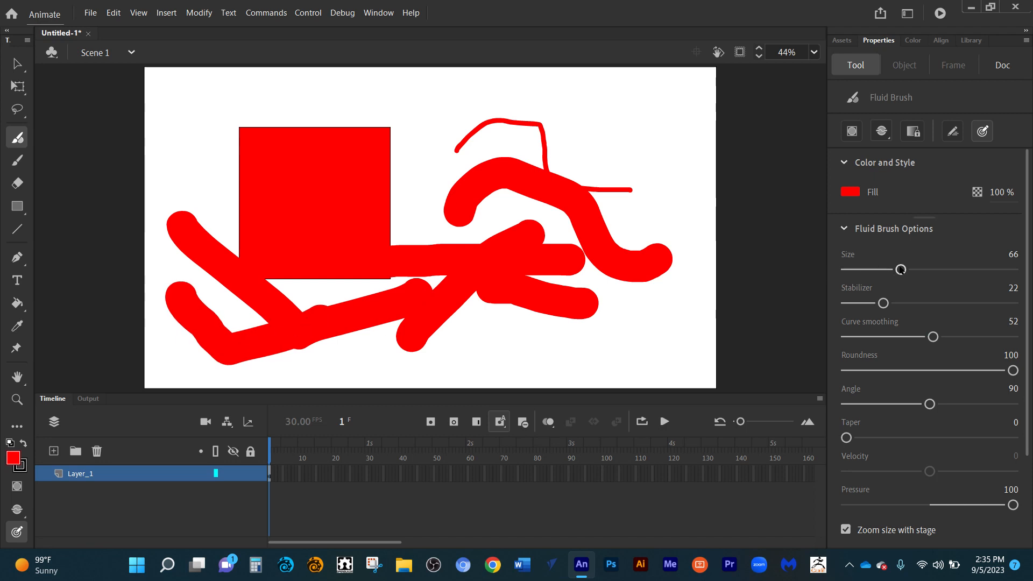
# Set the Fluid Brush size to 13 and paint two thin zigzag strokes along the upper part of the stage.
pyautogui.moveTo(900, 269); pyautogui.dragTo(856, 269)
pyautogui.moveTo(370, 107)
pyautogui.mouseDown()
pyautogui.moveTo(453, 79)
pyautogui.moveTo(489, 108)
pyautogui.moveTo(530, 104)
pyautogui.moveTo(623, 131)
pyautogui.mouseUp()
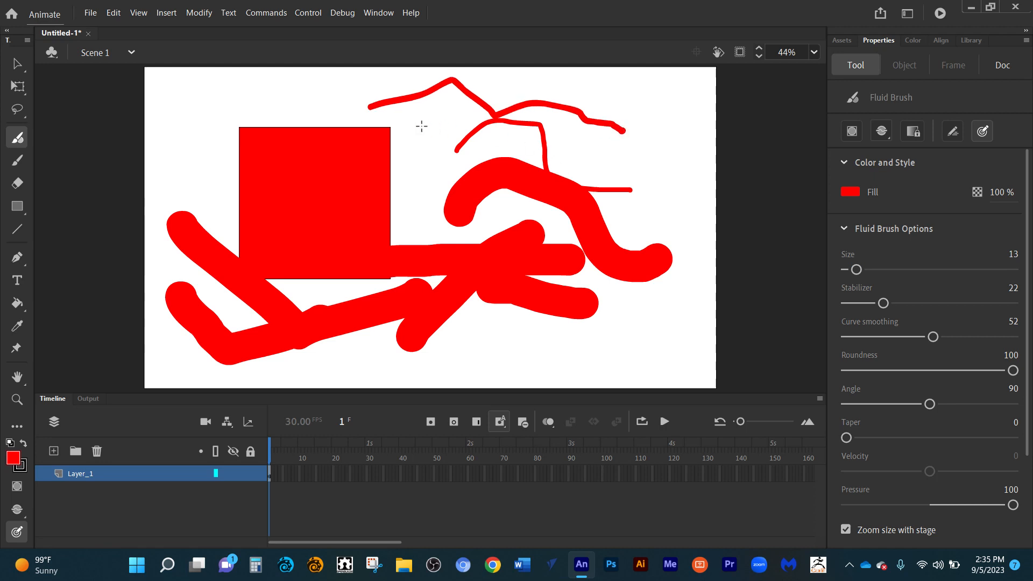
pyautogui.moveTo(331, 97)
pyautogui.mouseDown()
pyautogui.moveTo(347, 126)
pyautogui.moveTo(393, 126)
pyautogui.moveTo(421, 157)
pyautogui.moveTo(447, 135)
pyautogui.mouseUp()
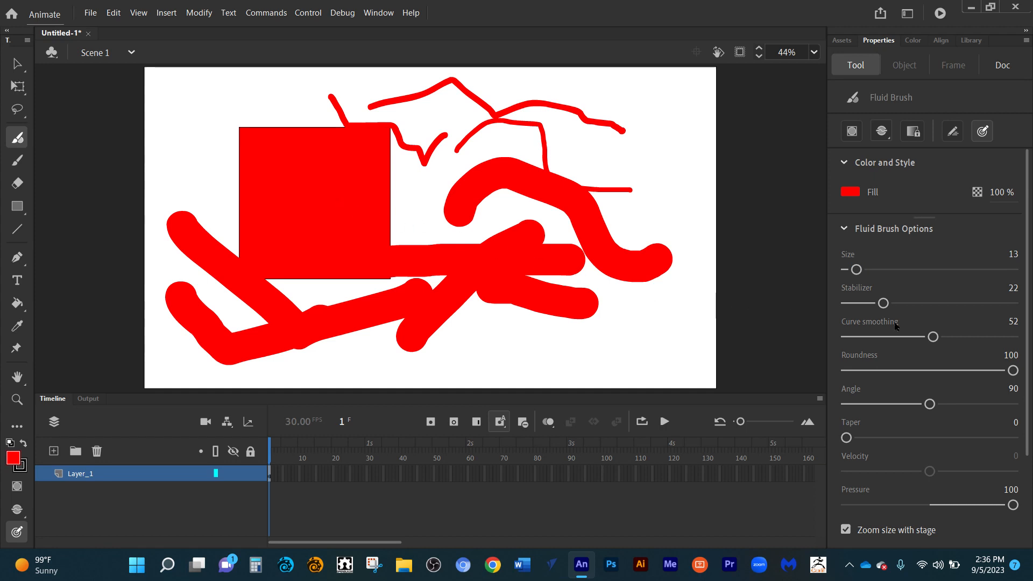
# Set the Fluid Brush roundness to 51 and paint two thin curved strokes in the lower-right area of the stage.
pyautogui.moveTo(1013, 371); pyautogui.dragTo(901, 371)
pyautogui.moveTo(490, 319)
pyautogui.mouseDown()
pyautogui.moveTo(647, 336)
pyautogui.moveTo(635, 352)
pyautogui.mouseUp()
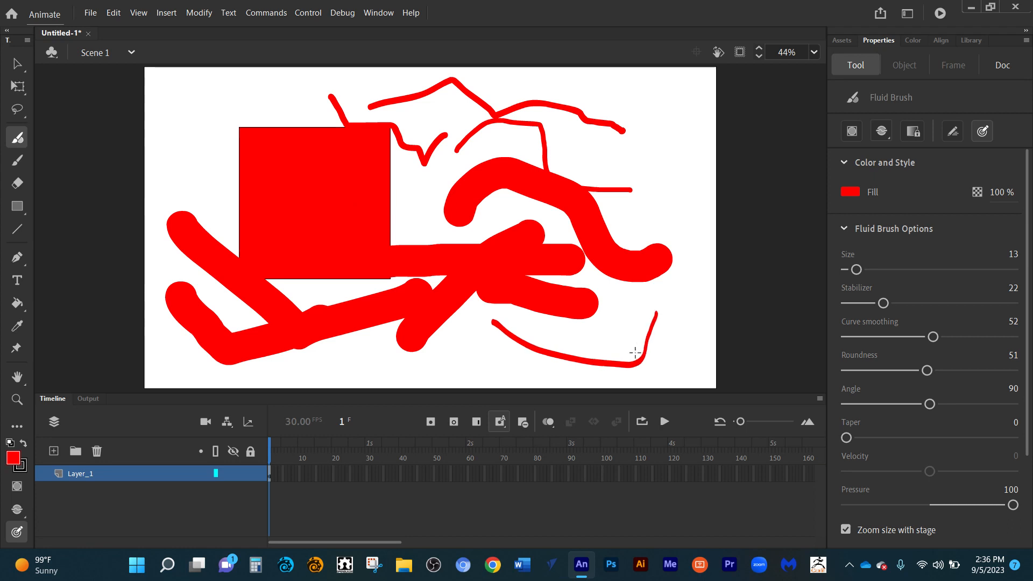
pyautogui.moveTo(459, 347)
pyautogui.mouseDown()
pyautogui.moveTo(499, 302)
pyautogui.moveTo(641, 294)
pyautogui.moveTo(694, 264)
pyautogui.moveTo(694, 228)
pyautogui.mouseUp()
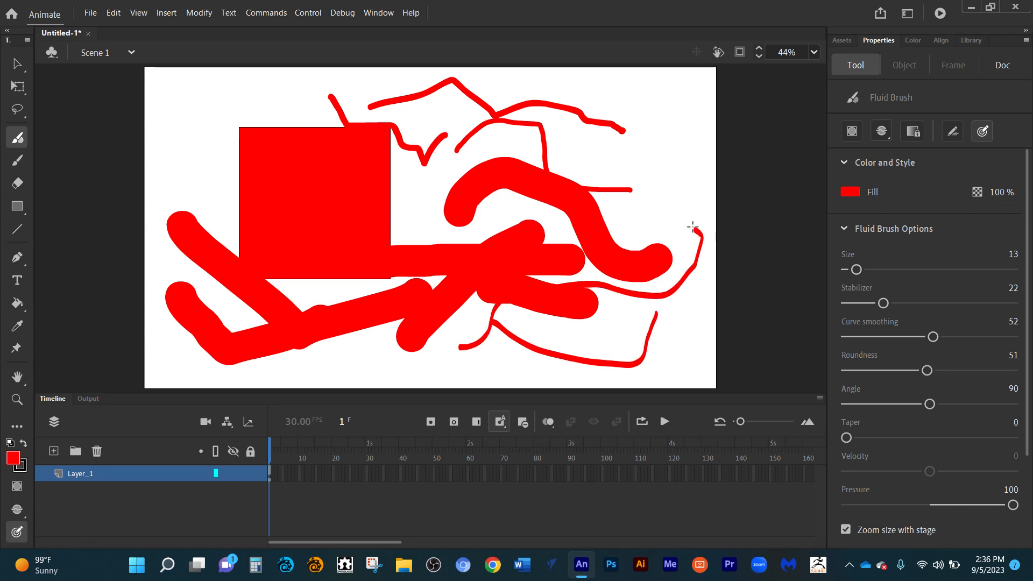
# Set the Fluid Brush roundness to 93 and paint a short curved stroke near the stage's right edge.
pyautogui.moveTo(927, 370); pyautogui.dragTo(1001, 370)
pyautogui.moveTo(674, 142)
pyautogui.mouseDown()
pyautogui.moveTo(687, 185)
pyautogui.moveTo(673, 226)
pyautogui.mouseUp()
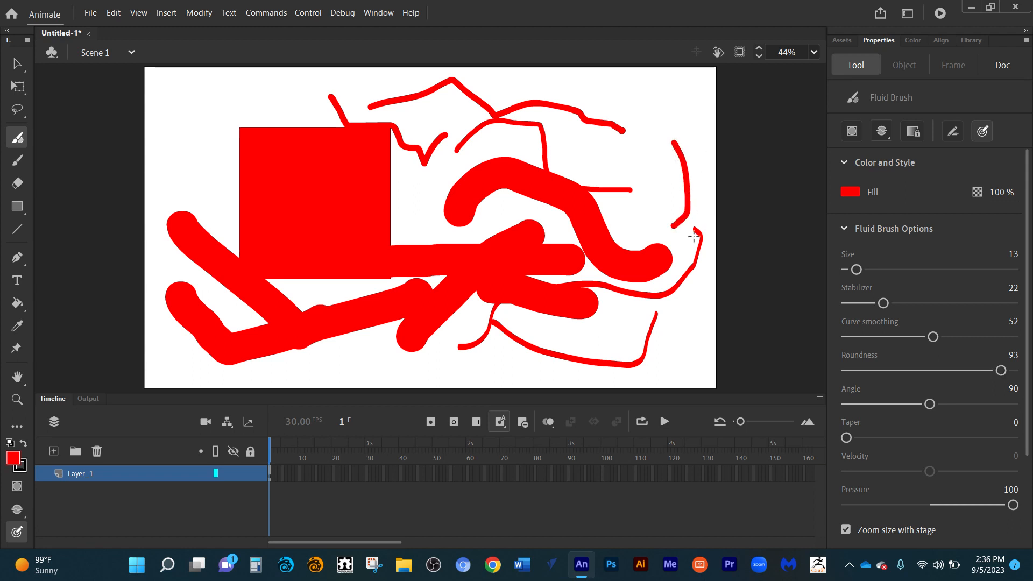
# Paint four test strokes in the stage's upper-right area with Fluid Brush roundness 15, setting the angle to 34 after the first stroke.
pyautogui.moveTo(1001, 371); pyautogui.dragTo(863, 370)
pyautogui.moveTo(649, 98); pyautogui.dragTo(657, 172)
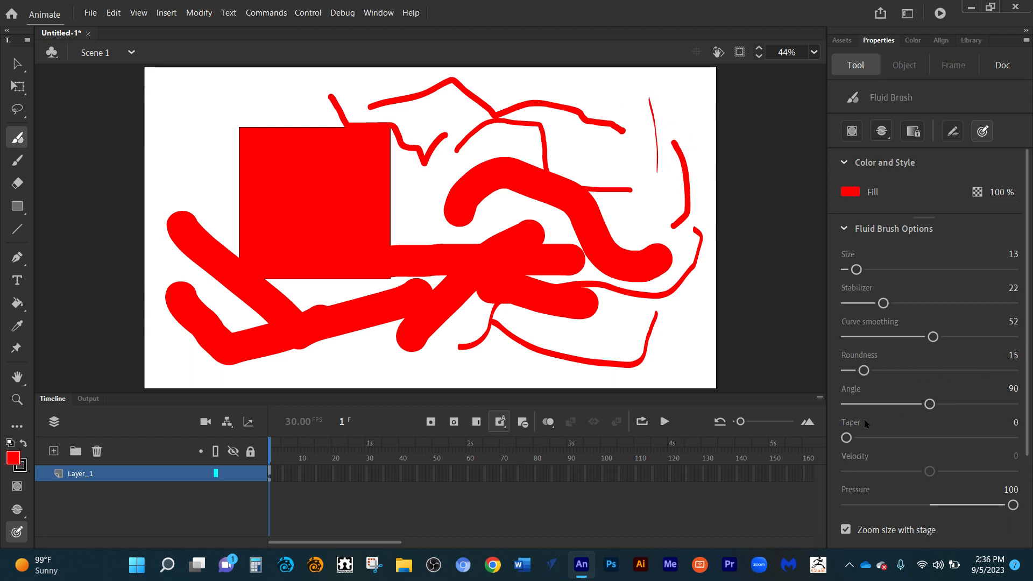
pyautogui.moveTo(929, 404); pyautogui.dragTo(878, 403)
pyautogui.moveTo(629, 156)
pyautogui.mouseDown()
pyautogui.moveTo(660, 221)
pyautogui.moveTo(624, 246)
pyautogui.mouseUp()
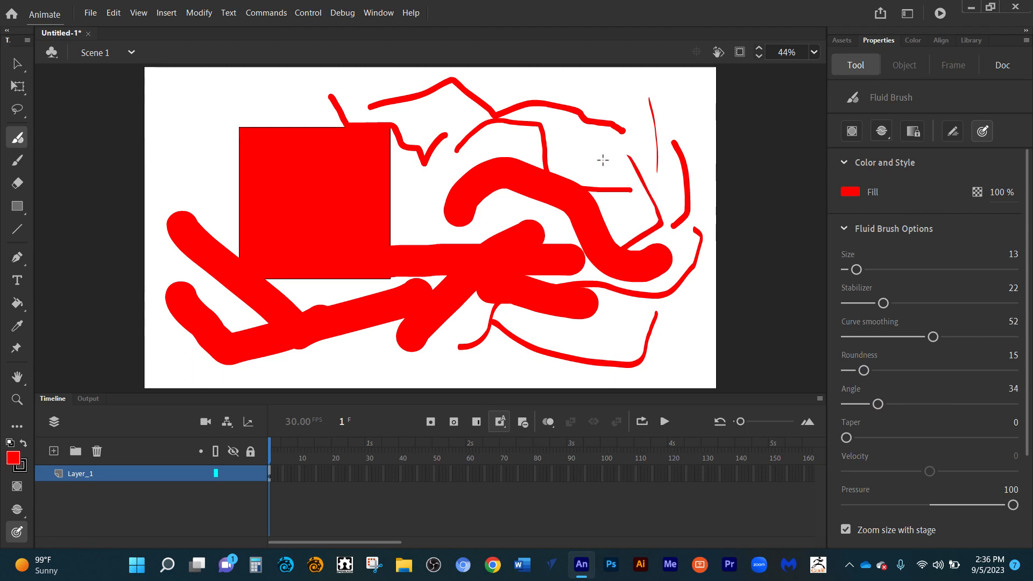
pyautogui.moveTo(586, 151); pyautogui.dragTo(674, 84)
pyautogui.moveTo(610, 162)
pyautogui.mouseDown()
pyautogui.moveTo(666, 126)
pyautogui.moveTo(699, 130)
pyautogui.mouseUp()
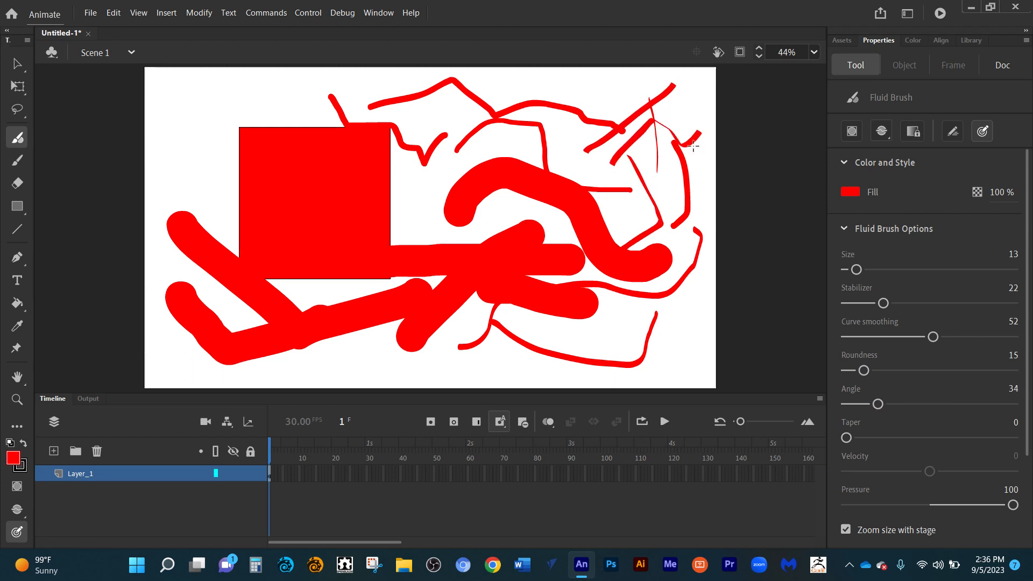
# Set the Fluid Brush angle to 158 and paint two thin strokes above the square's upper-left corner.
pyautogui.moveTo(878, 405); pyautogui.dragTo(993, 404)
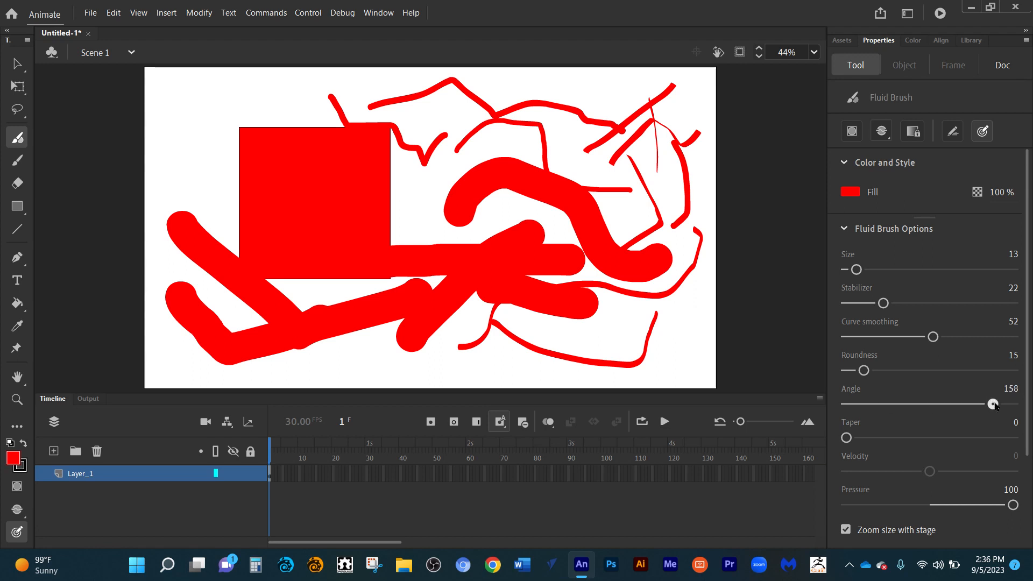
pyautogui.moveTo(192, 125)
pyautogui.mouseDown()
pyautogui.moveTo(243, 84)
pyautogui.moveTo(310, 111)
pyautogui.moveTo(334, 106)
pyautogui.mouseUp()
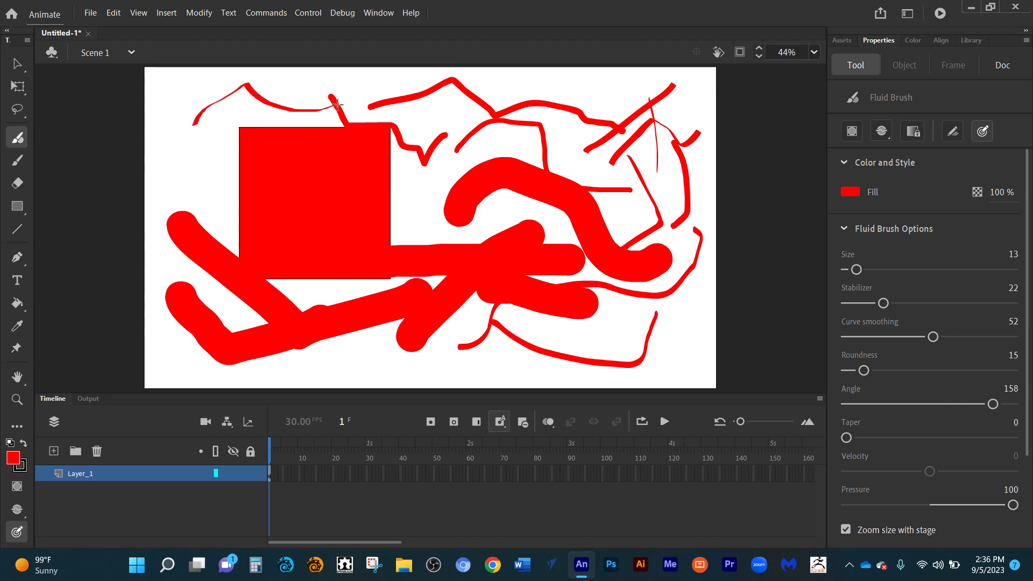
pyautogui.moveTo(207, 144)
pyautogui.mouseDown()
pyautogui.moveTo(226, 90)
pyautogui.moveTo(257, 110)
pyautogui.mouseUp()
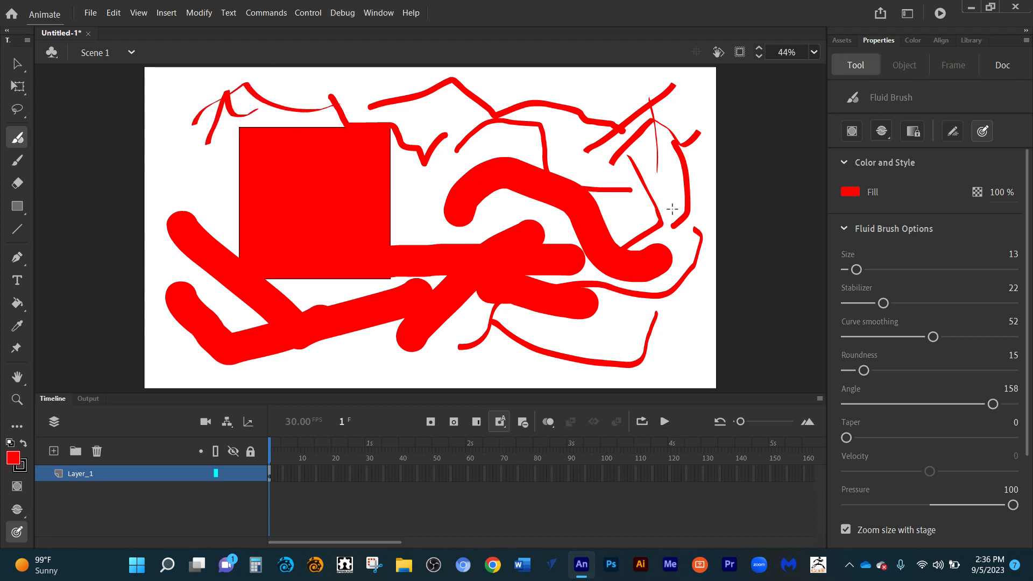
# Set the Fluid Brush taper to 40 and paint two zigzag strokes, one across the upper middle and one beside the square's left edge.
pyautogui.moveTo(846, 438); pyautogui.dragTo(912, 438)
pyautogui.moveTo(415, 179)
pyautogui.mouseDown()
pyautogui.moveTo(528, 141)
pyautogui.moveTo(573, 100)
pyautogui.mouseUp()
pyautogui.moveTo(159, 121)
pyautogui.mouseDown()
pyautogui.moveTo(179, 166)
pyautogui.moveTo(216, 191)
pyautogui.moveTo(213, 221)
pyautogui.moveTo(237, 248)
pyautogui.mouseUp()
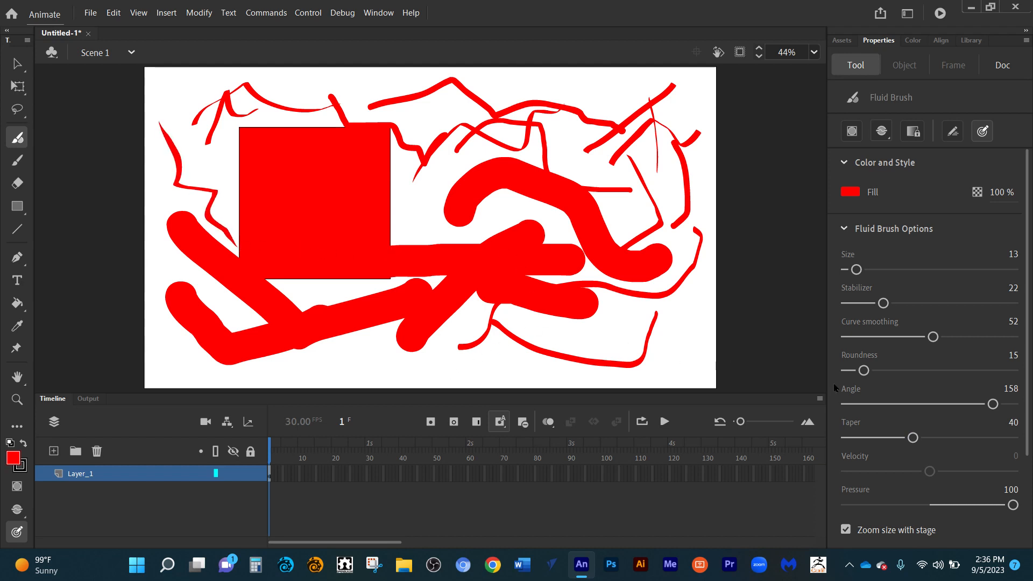
# Set the Fluid Brush size to 63 and paint two tapered curved strokes in the lower middle of the stage.
pyautogui.moveTo(856, 269); pyautogui.dragTo(898, 270)
pyautogui.moveTo(364, 346)
pyautogui.mouseDown()
pyautogui.moveTo(432, 282)
pyautogui.moveTo(411, 203)
pyautogui.mouseUp()
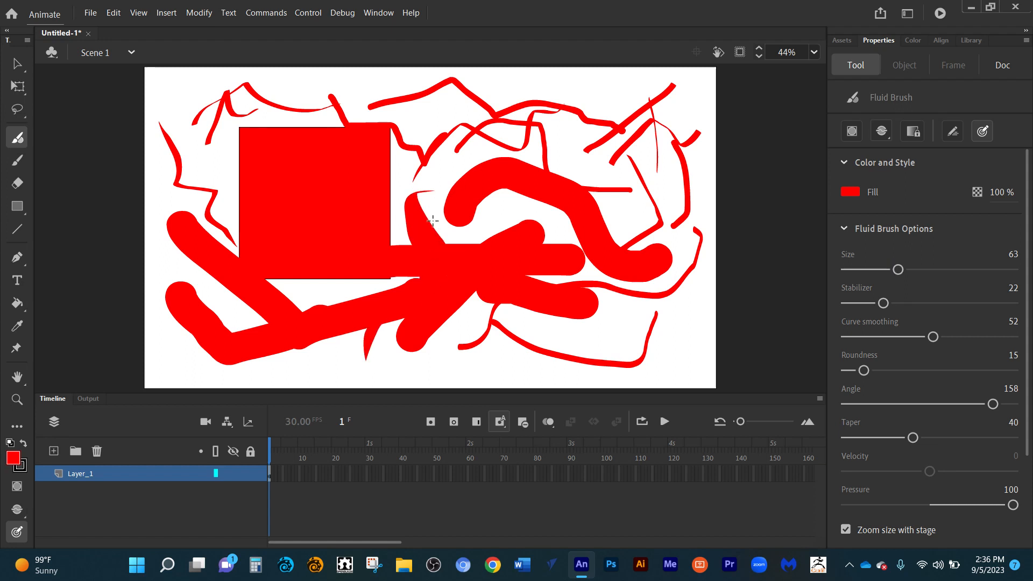
pyautogui.moveTo(473, 363)
pyautogui.mouseDown()
pyautogui.moveTo(522, 377)
pyautogui.moveTo(530, 332)
pyautogui.moveTo(553, 351)
pyautogui.moveTo(592, 341)
pyautogui.mouseUp()
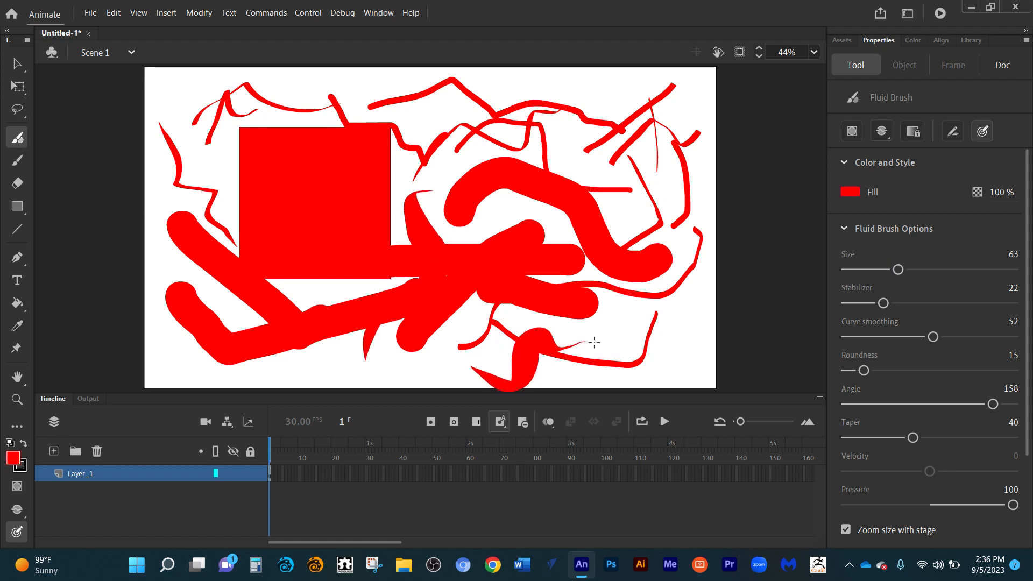
# Set the Fluid Brush taper to 32 and pressure to 46, and paint short tapered strokes along the upper middle of the stage.
pyautogui.moveTo(914, 437); pyautogui.dragTo(898, 437)
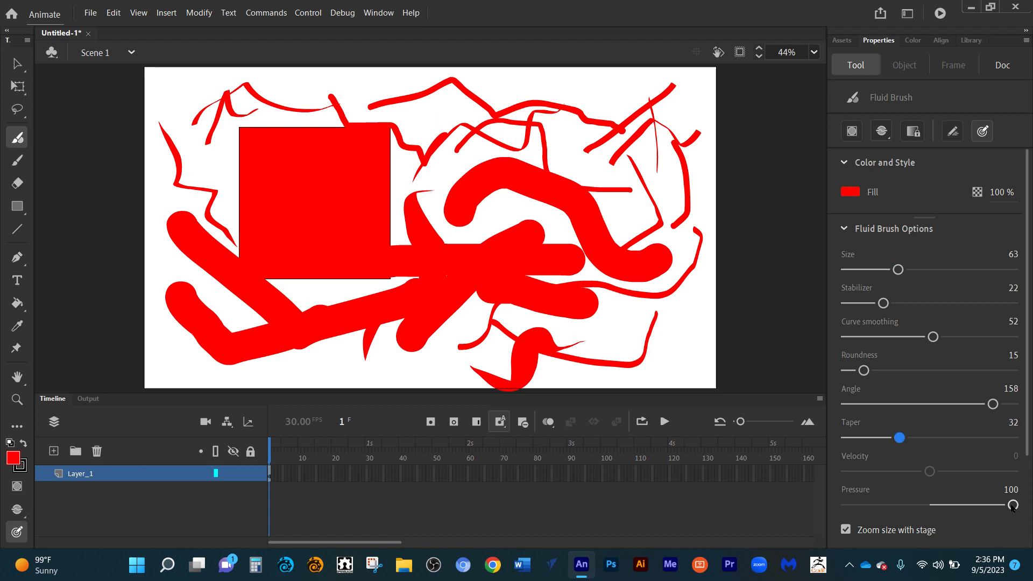
pyautogui.moveTo(1012, 506); pyautogui.dragTo(968, 504)
pyautogui.moveTo(411, 104)
pyautogui.mouseDown()
pyautogui.moveTo(425, 126)
pyautogui.moveTo(445, 90)
pyautogui.moveTo(460, 109)
pyautogui.moveTo(492, 113)
pyautogui.moveTo(508, 139)
pyautogui.moveTo(540, 137)
pyautogui.mouseUp()
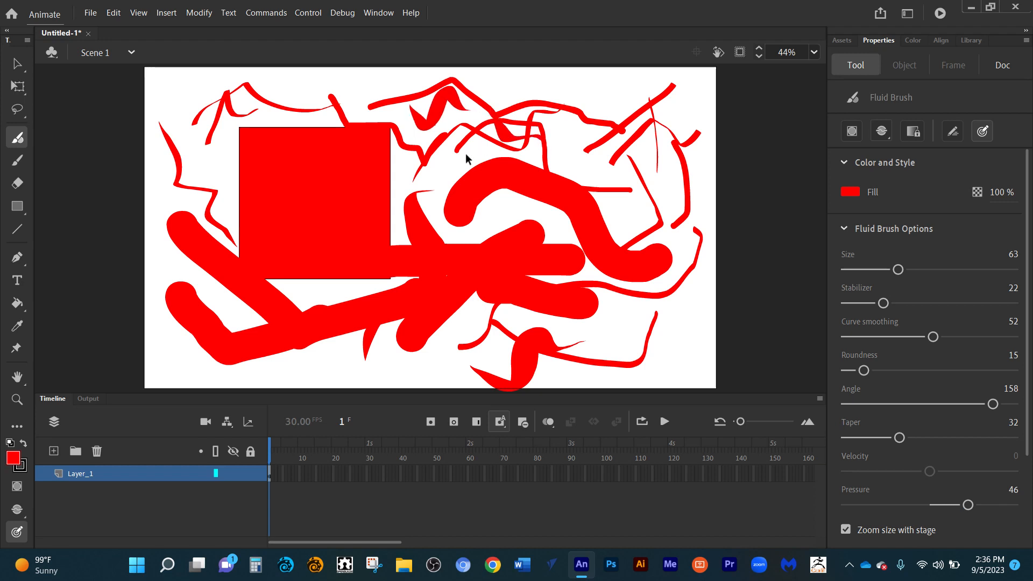
# Undo the last tapered strokes and delete all remaining artwork, including the leftover piece at the stage's lower edge.
pyautogui.hotkey('ctrl', 'z')
pyautogui.hotkey('ctrl', 'z')
pyautogui.press('v')
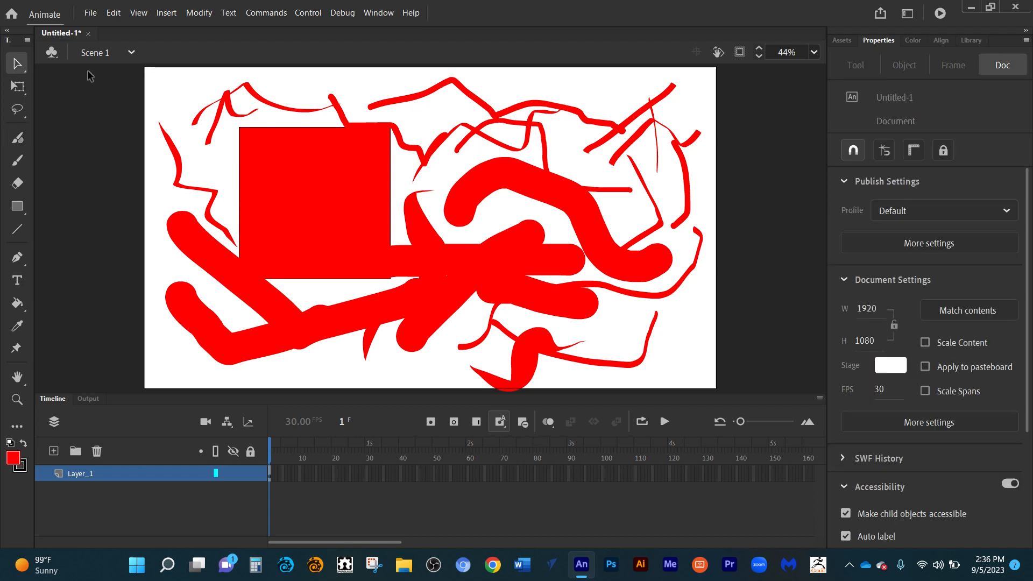
pyautogui.moveTo(93, 70); pyautogui.dragTo(722, 375)
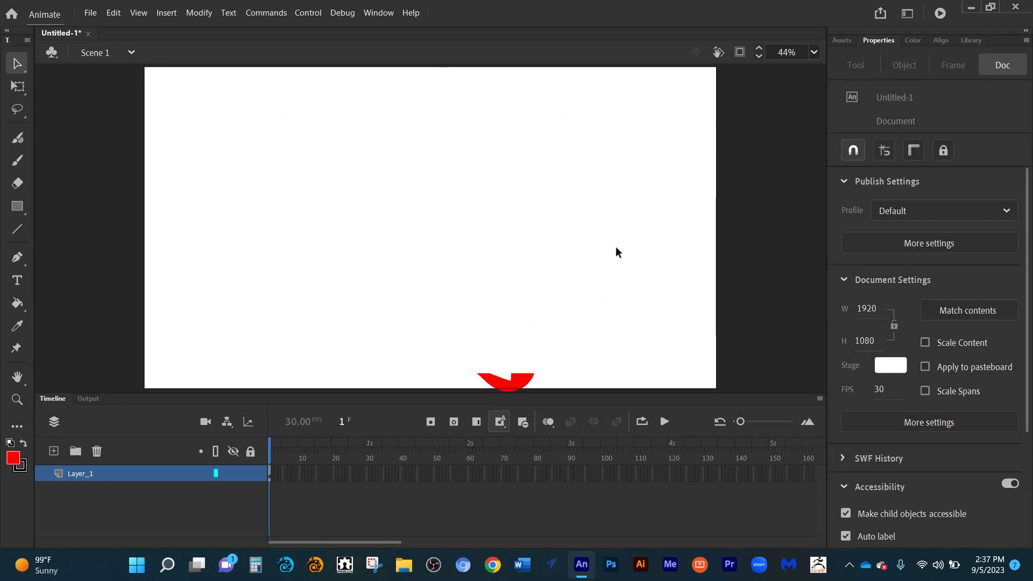
pyautogui.moveTo(436, 310); pyautogui.dragTo(551, 392)
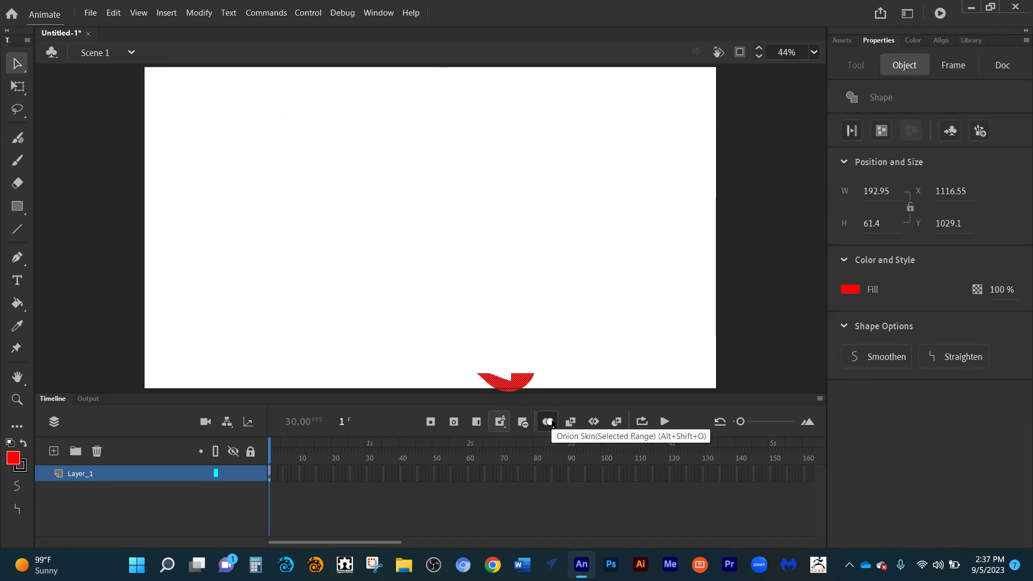
pyautogui.press('Delete')
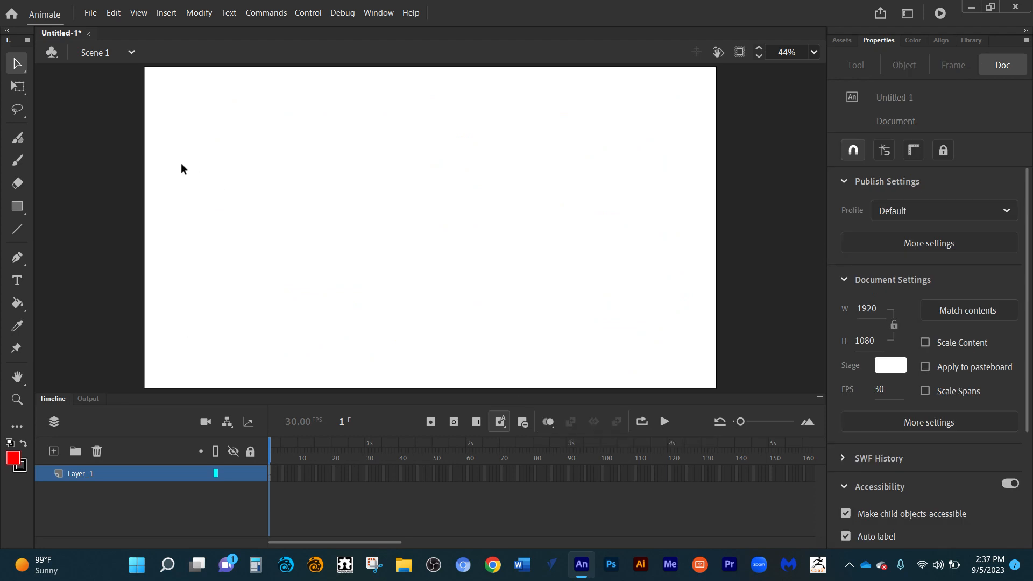
# Paint a thin wavy stroke with the Classic Brush, and add two thick strokes below it at size 115.
pyautogui.click(18, 160)
pyautogui.moveTo(187, 155)
pyautogui.mouseDown()
pyautogui.moveTo(272, 113)
pyautogui.moveTo(419, 148)
pyautogui.mouseUp()
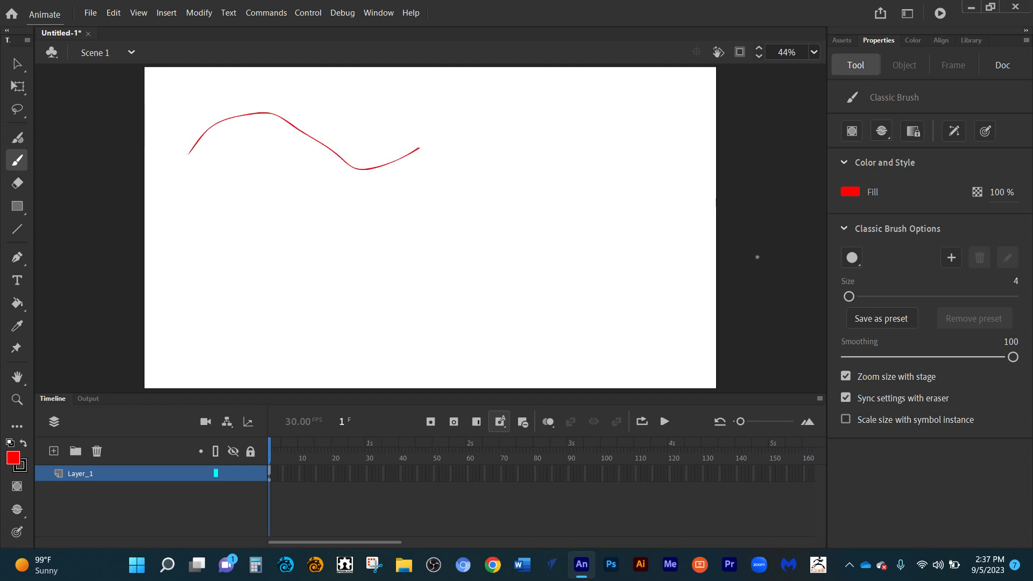
pyautogui.moveTo(849, 296); pyautogui.dragTo(941, 296)
pyautogui.moveTo(333, 233)
pyautogui.mouseDown()
pyautogui.moveTo(443, 219)
pyautogui.moveTo(502, 199)
pyautogui.moveTo(594, 214)
pyautogui.mouseUp()
pyautogui.moveTo(438, 301); pyautogui.dragTo(561, 300)
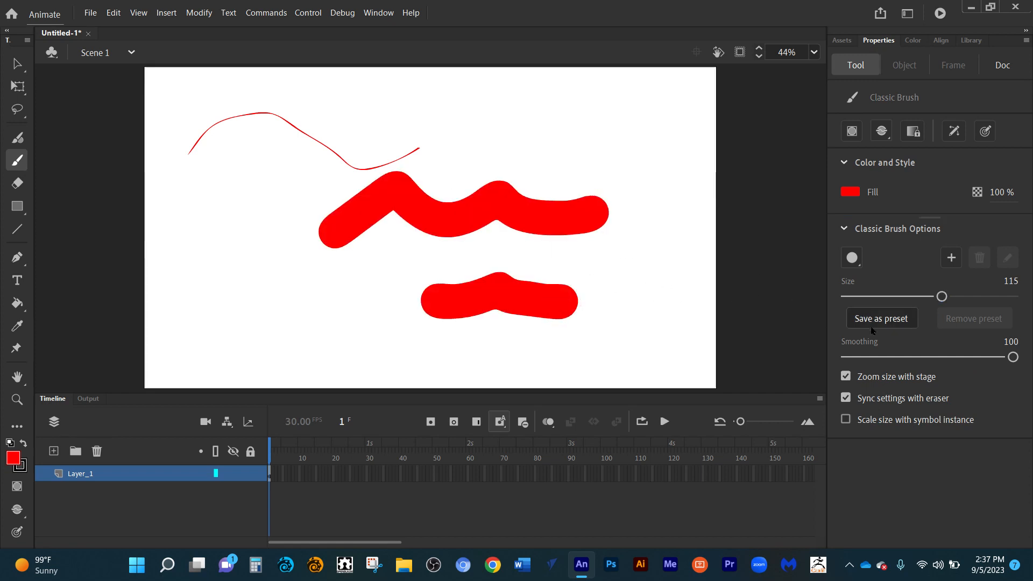
# Set the Classic Brush size to 49 and its fill to bright green, and paint a stroke across the upper middle of the stage.
pyautogui.moveTo(943, 296); pyautogui.dragTo(887, 296)
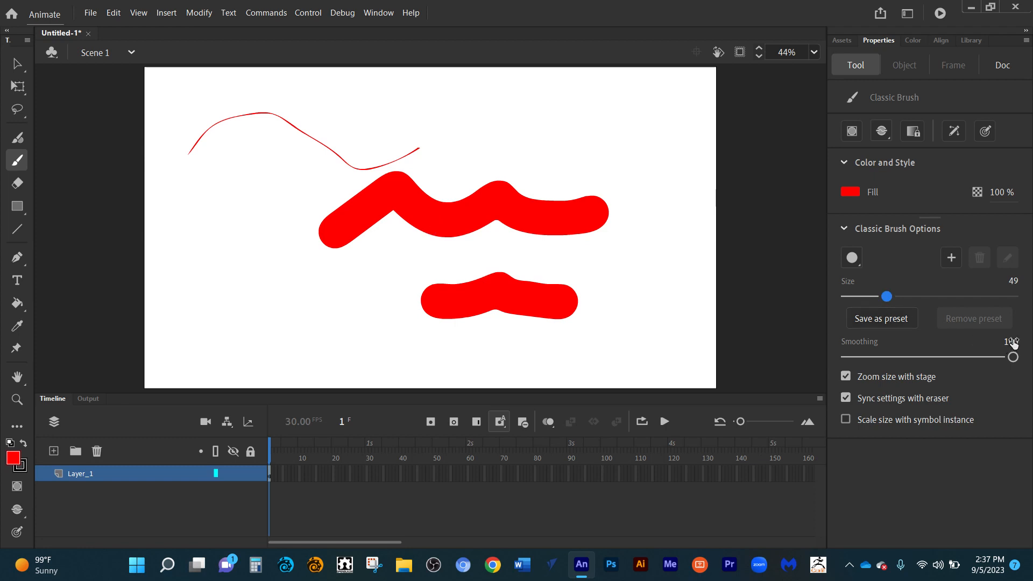
pyautogui.click(849, 192)
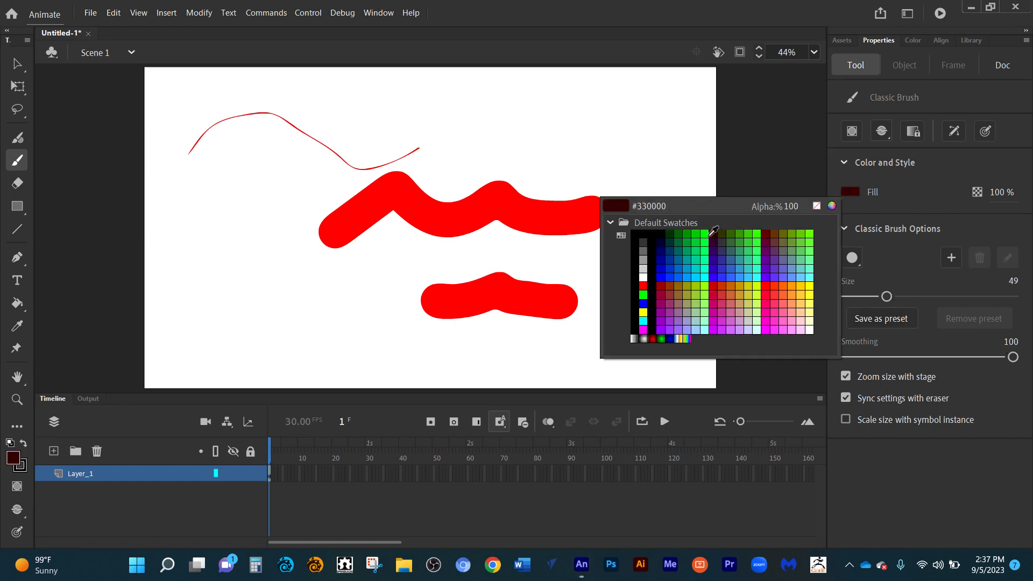
pyautogui.click(682, 233)
pyautogui.moveTo(440, 141); pyautogui.dragTo(591, 210)
# Undo all the Classic Brush strokes.
pyautogui.hotkey('ctrl', 'z')
pyautogui.hotkey('ctrl', 'z')
pyautogui.hotkey('ctrl', 'z')
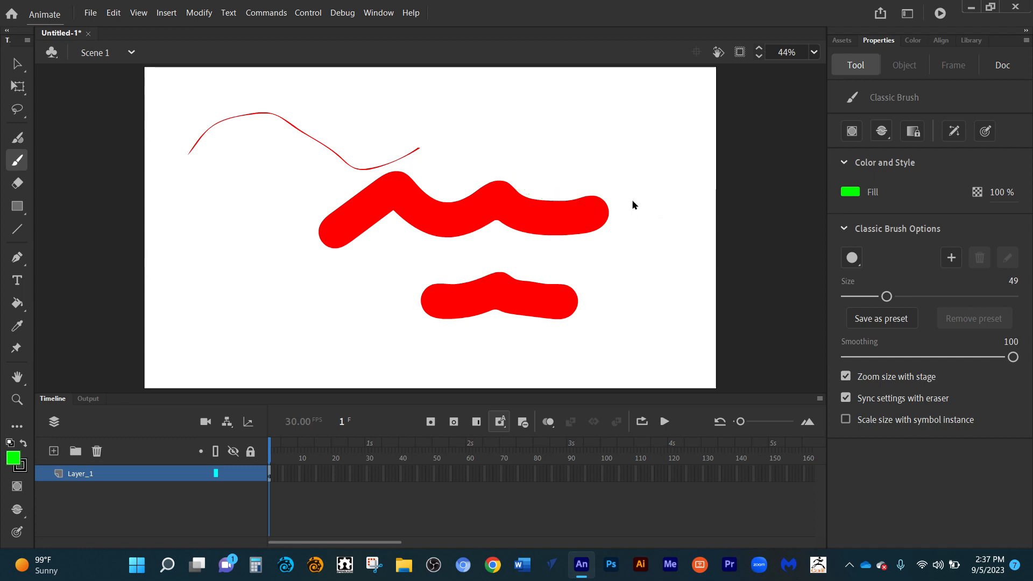
pyautogui.hotkey('ctrl', 'z')
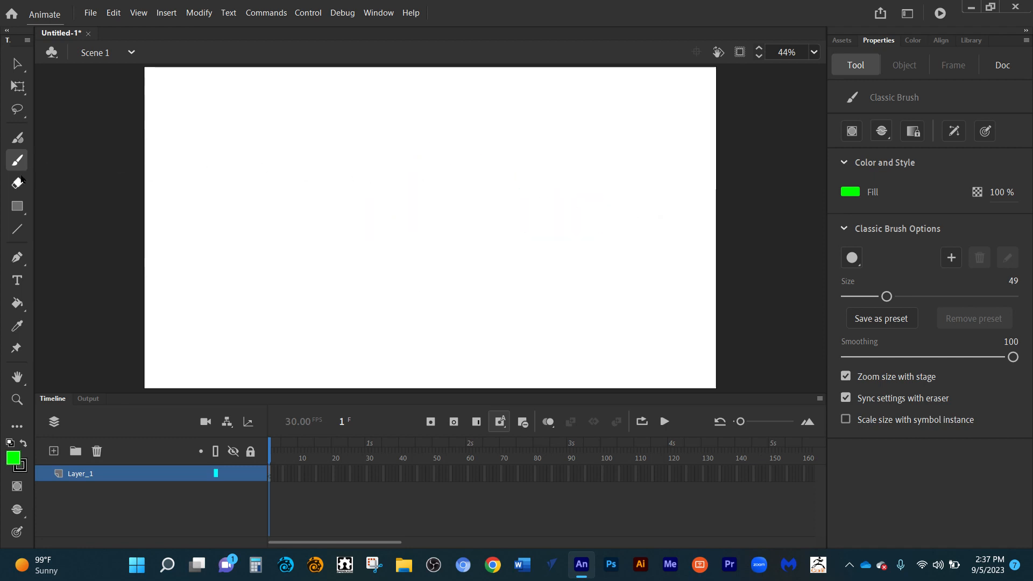
# Paint a green bent Classic Brush stroke across the upper left of the stage and a thicker curved one across it at size 114.
pyautogui.moveTo(180, 177)
pyautogui.mouseDown()
pyautogui.moveTo(270, 154)
pyautogui.moveTo(469, 206)
pyautogui.mouseUp()
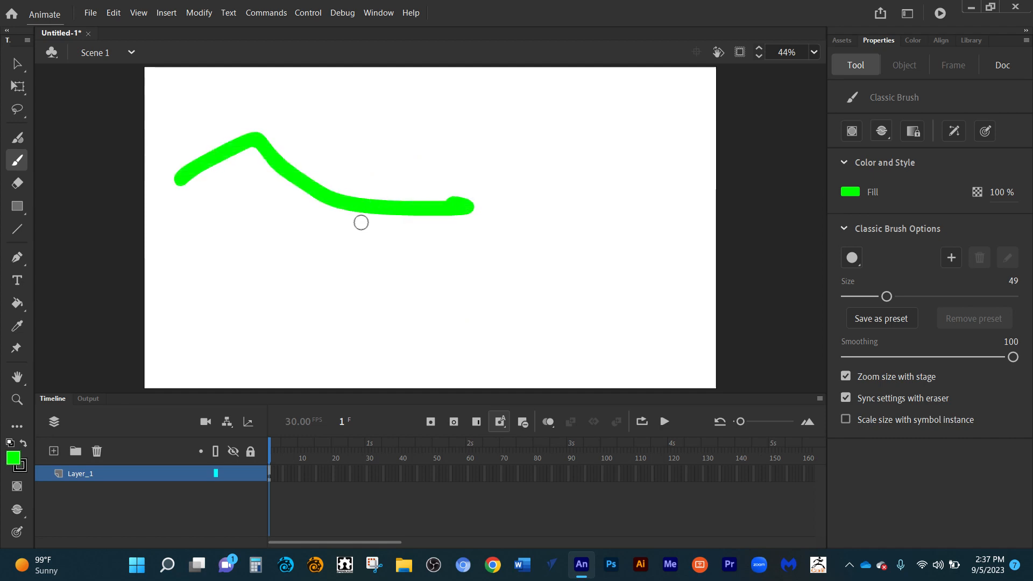
pyautogui.moveTo(886, 296); pyautogui.dragTo(940, 297)
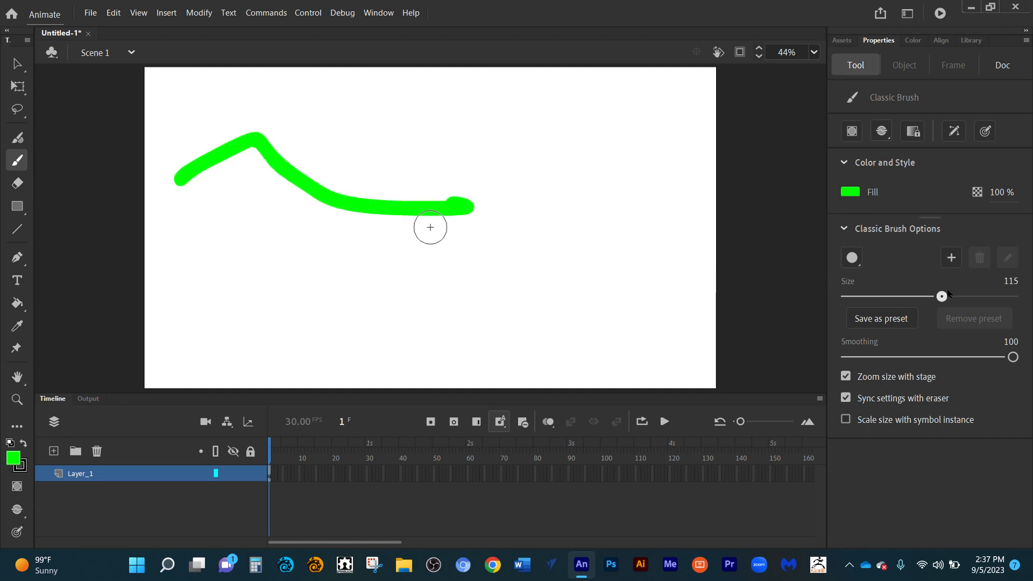
pyautogui.moveTo(329, 264)
pyautogui.mouseDown()
pyautogui.moveTo(531, 184)
pyautogui.moveTo(544, 196)
pyautogui.mouseUp()
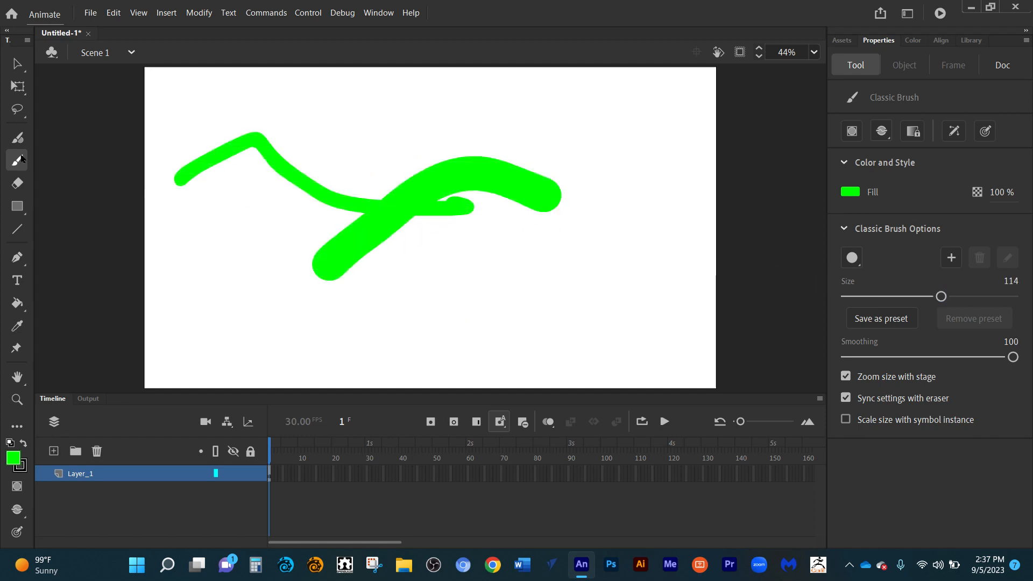
# Erase several gaps through both green strokes with the Eraser tool.
pyautogui.click(18, 184)
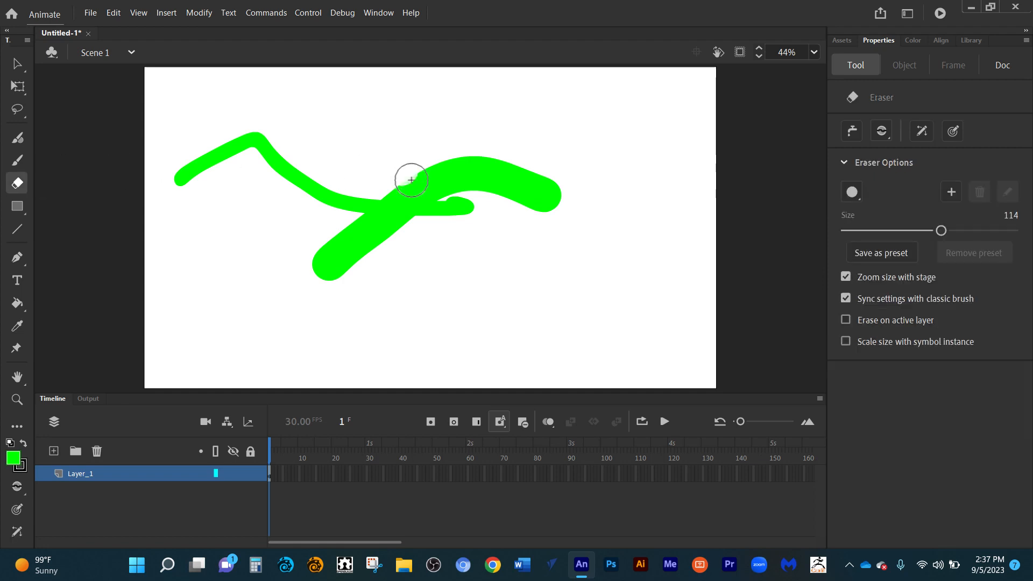
pyautogui.moveTo(410, 180)
pyautogui.mouseDown()
pyautogui.moveTo(431, 208)
pyautogui.moveTo(455, 161)
pyautogui.mouseUp()
pyautogui.moveTo(510, 134)
pyautogui.mouseDown()
pyautogui.moveTo(480, 220)
pyautogui.moveTo(501, 170)
pyautogui.moveTo(524, 161)
pyautogui.mouseUp()
pyautogui.moveTo(242, 134)
pyautogui.mouseDown()
pyautogui.moveTo(331, 212)
pyautogui.moveTo(358, 202)
pyautogui.moveTo(281, 157)
pyautogui.moveTo(312, 145)
pyautogui.mouseUp()
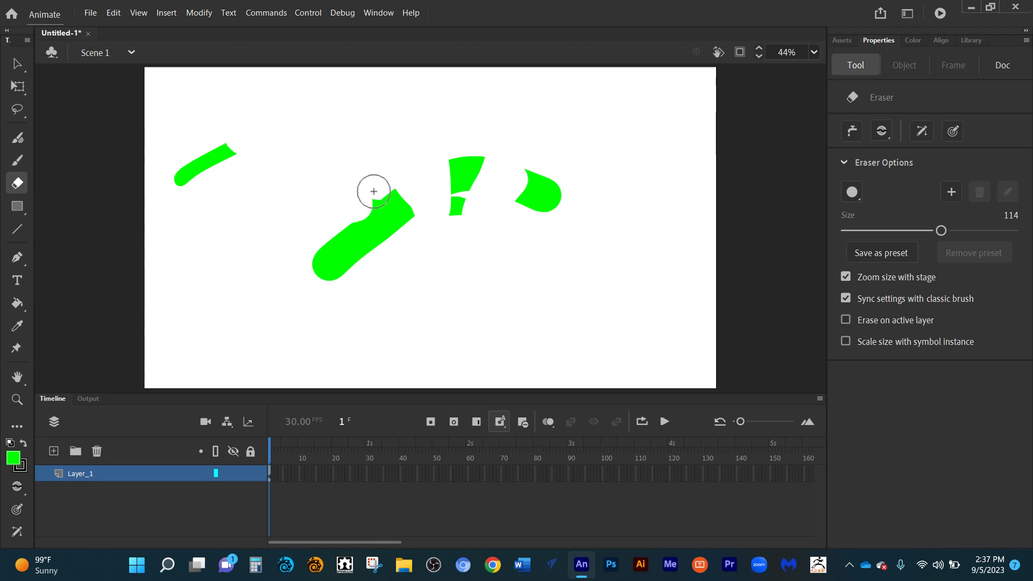
pyautogui.moveTo(373, 191); pyautogui.dragTo(387, 230)
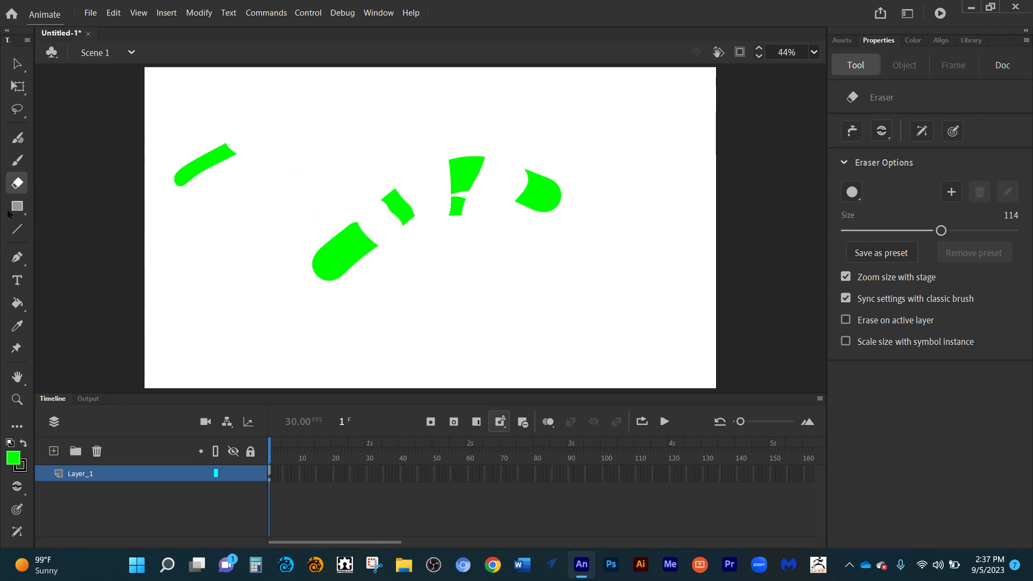
# Undo all the erasing, brush strokes and shapes back to a blank stage.
pyautogui.hotkey('ctrl', 'z')
pyautogui.hotkey('ctrl', 'z')
pyautogui.hotkey('ctrl', 'z')
pyautogui.hotkey('ctrl', 'z')
pyautogui.hotkey('ctrl', 'z')
pyautogui.hotkey('ctrl', 'z')
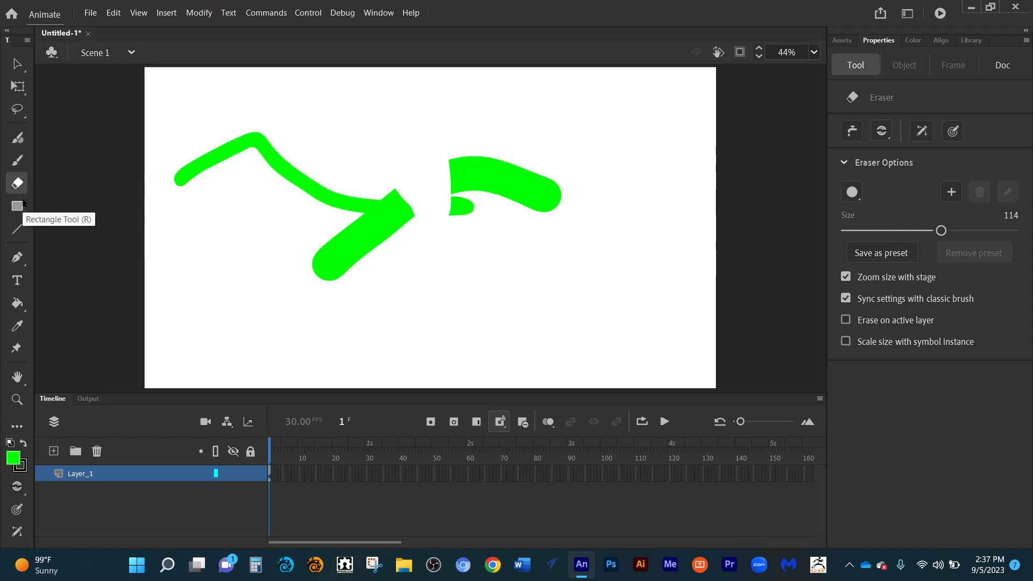
pyautogui.hotkey('ctrl', 'z')
pyautogui.hotkey('ctrl', 'z')
pyautogui.hotkey('ctrl', 'z')
pyautogui.hotkey('ctrl', 'z')
pyautogui.hotkey('ctrl', 'z')
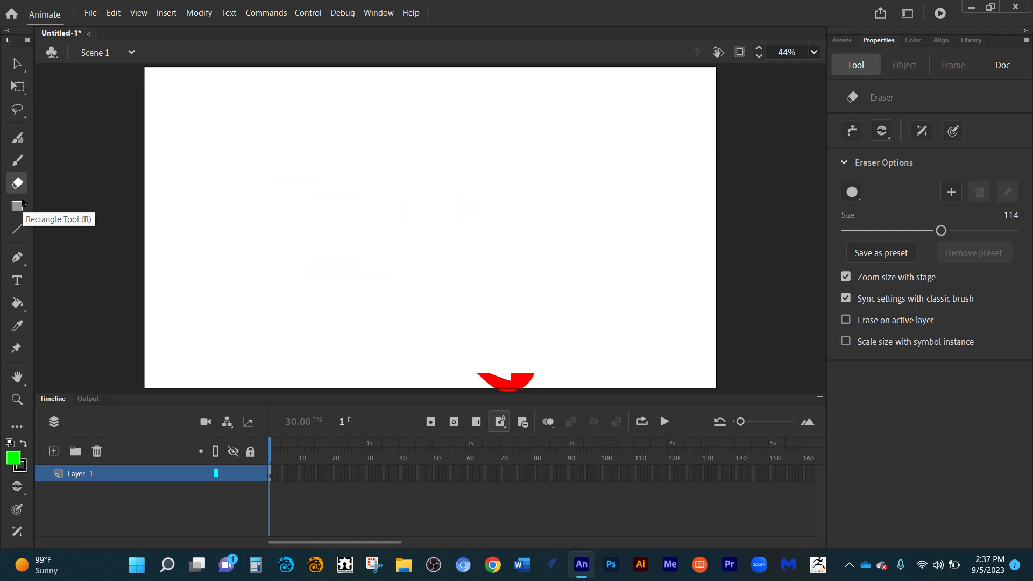
pyautogui.hotkey('ctrl', 'z')
pyautogui.hotkey('ctrl', 'z')
pyautogui.hotkey('ctrl', 'z')
pyautogui.hotkey('ctrl', 'z')
pyautogui.hotkey('ctrl', 'z')
pyautogui.hotkey('ctrl', 'z')
pyautogui.hotkey('ctrl', 'z')
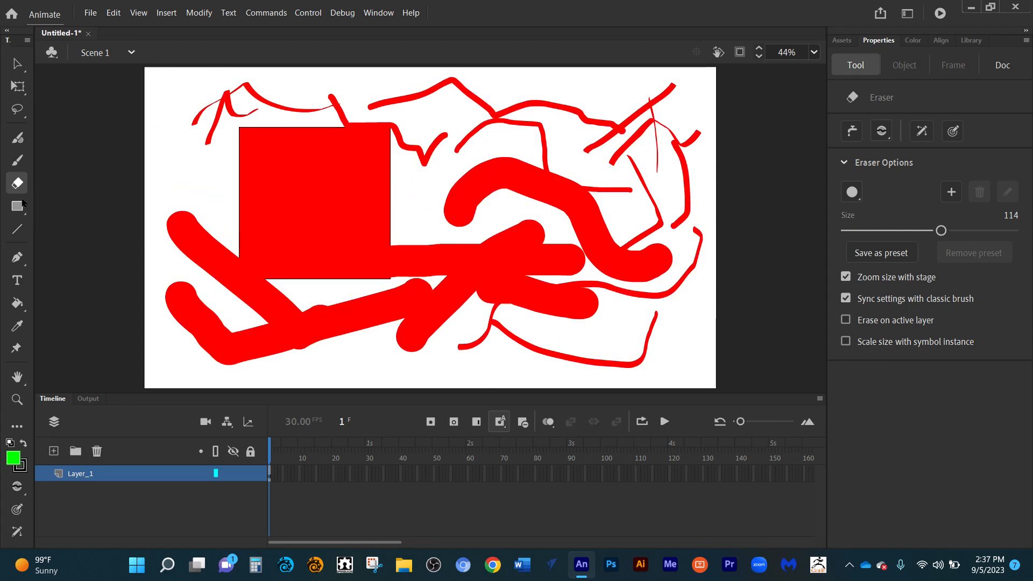
pyautogui.hotkey('ctrl', 'z')
pyautogui.hotkey('ctrl', 'z')
pyautogui.hotkey('ctrl', 'z')
pyautogui.hotkey('ctrl', 'z')
pyautogui.hotkey('ctrl', 'z')
pyautogui.hotkey('ctrl', 'z')
pyautogui.hotkey('ctrl', 'z')
pyautogui.hotkey('ctrl', 'z')
pyautogui.hotkey('ctrl', 'z')
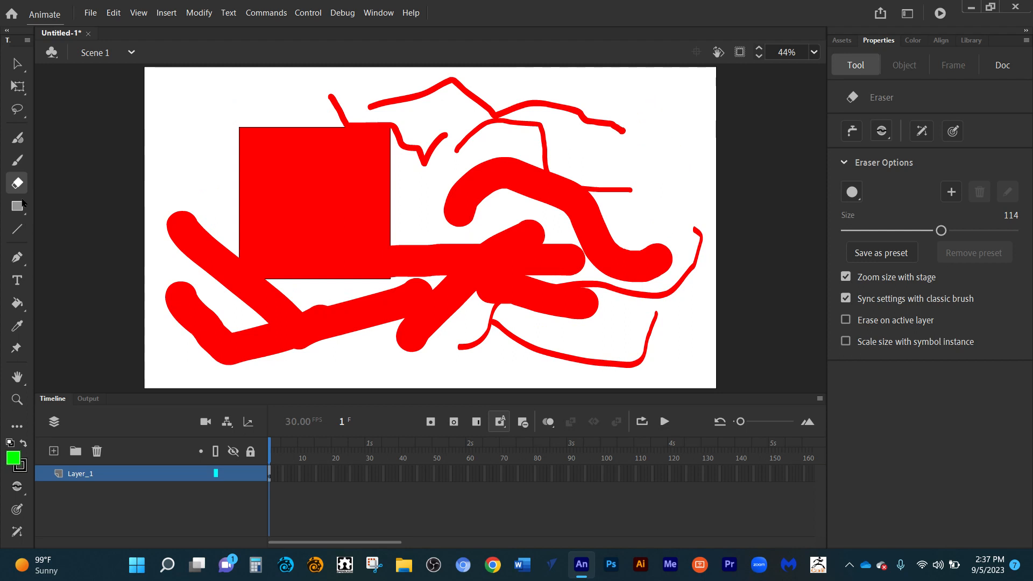
pyautogui.hotkey('ctrl', 'z')
pyautogui.hotkey('ctrl', 'z')
pyautogui.hotkey('ctrl', 'z')
pyautogui.hotkey('ctrl', 'z')
pyautogui.hotkey('ctrl', 'z')
pyautogui.hotkey('ctrl', 'z')
pyautogui.hotkey('ctrl', 'z')
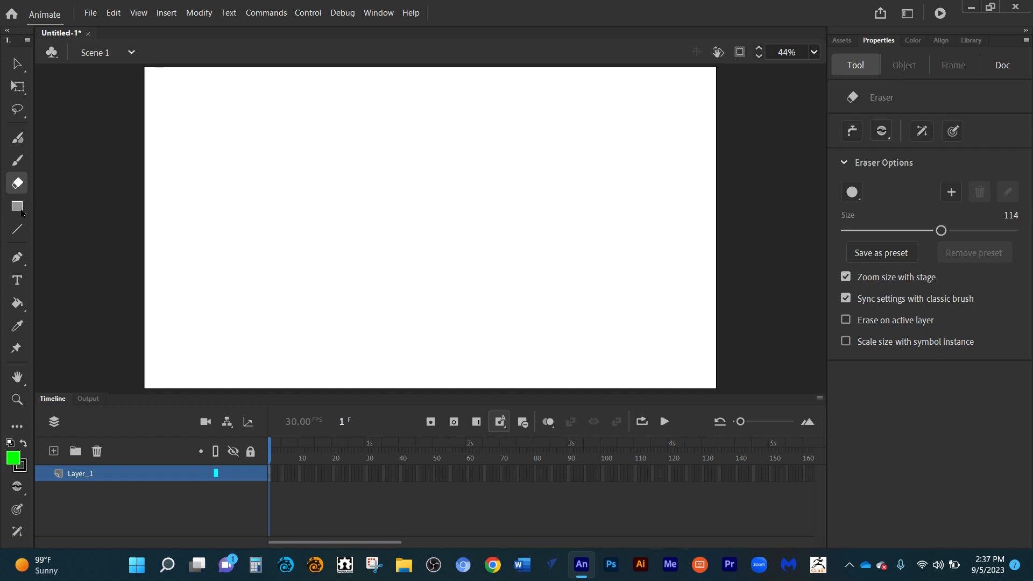
# Draw a green rectangle about 596 by 449 px in the upper-left part of the stage with the Rectangle Primitive tool.
pyautogui.click(25, 212)
pyautogui.click(25, 216)
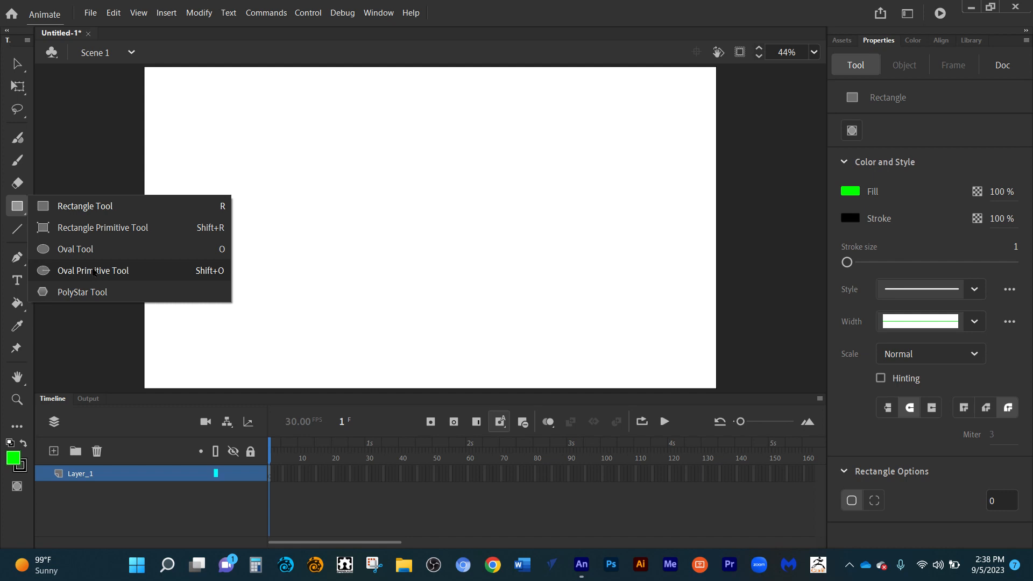
pyautogui.click(92, 228)
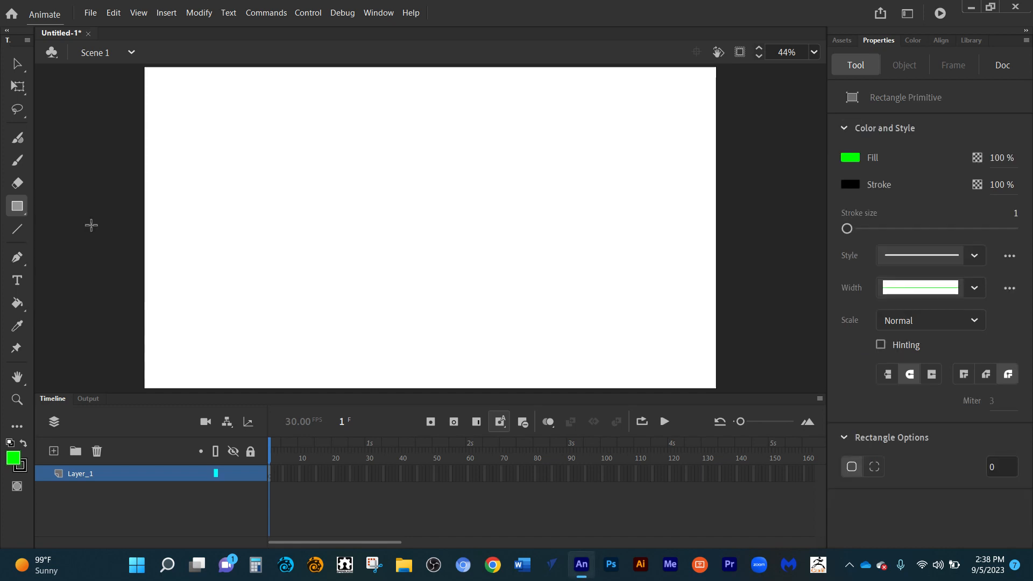
pyautogui.moveTo(244, 141); pyautogui.dragTo(421, 274)
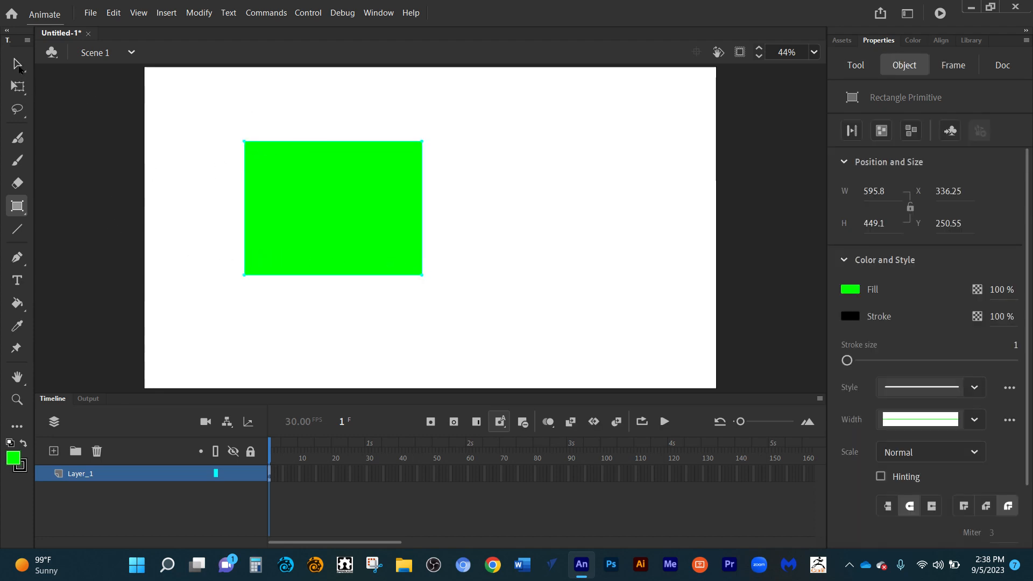
# Round all corners of the green rectangle primitive and draw a green circle to its right with the Oval tool.
pyautogui.click(18, 65)
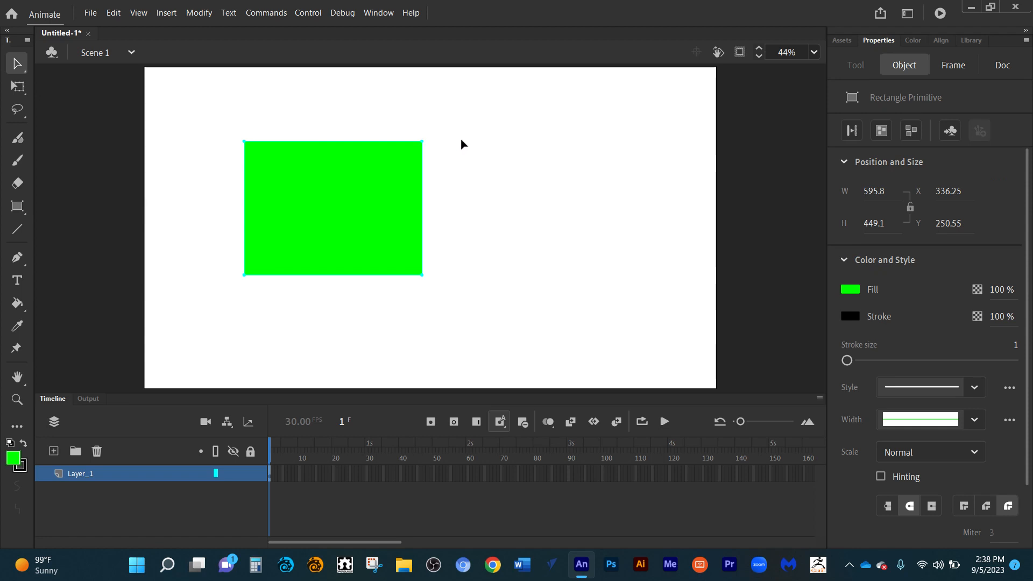
pyautogui.moveTo(421, 142); pyautogui.dragTo(408, 183)
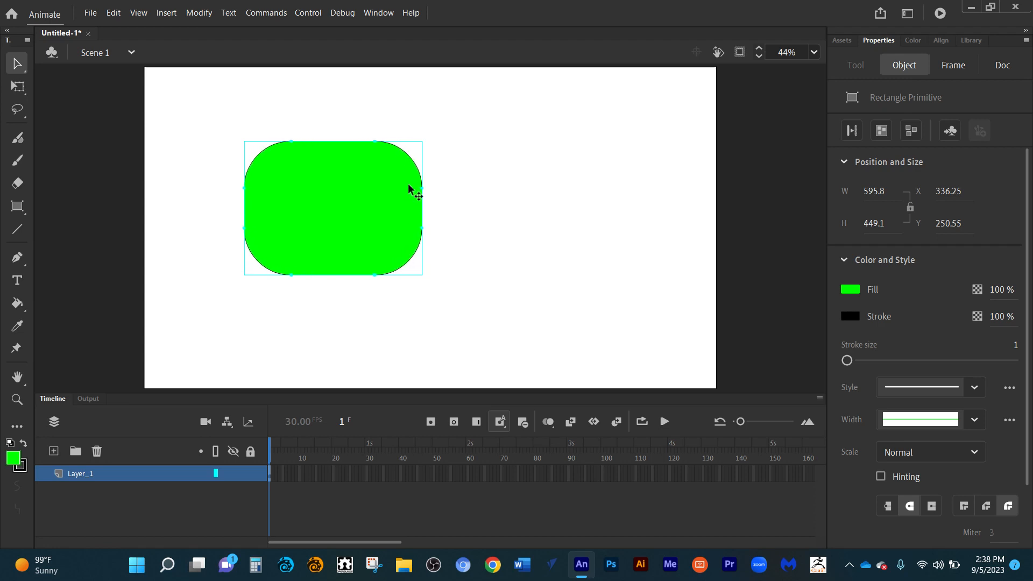
pyautogui.click(18, 207)
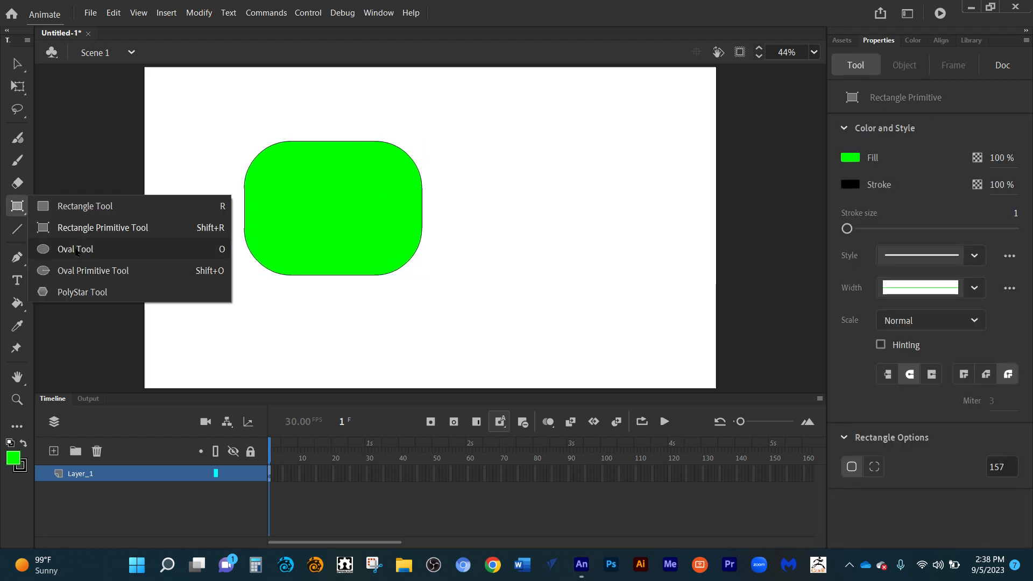
pyautogui.click(77, 251)
pyautogui.moveTo(538, 147); pyautogui.dragTo(652, 261)
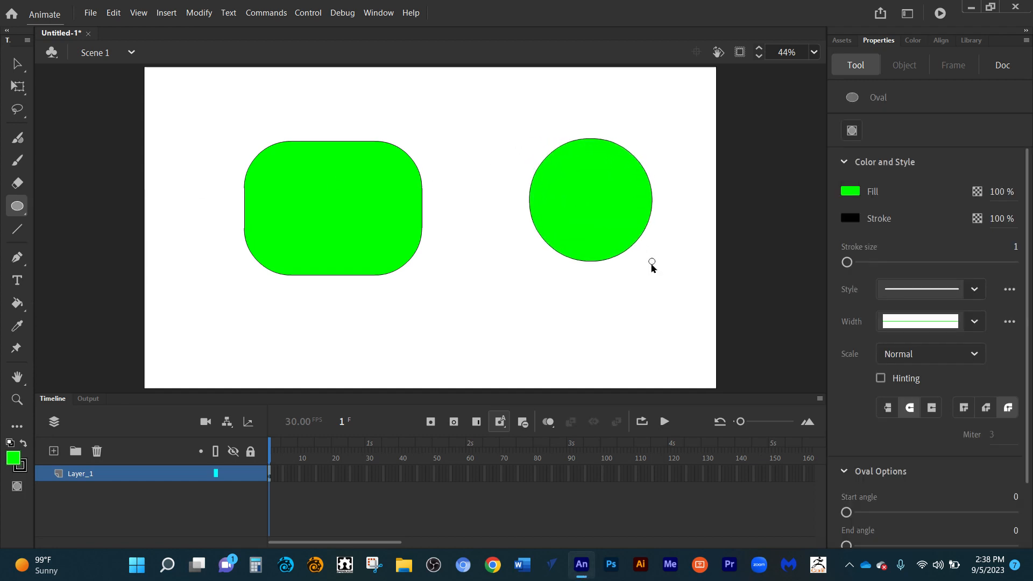
# Draw two thin black lines above the rounded rectangle with the Line tool, one rising and one falling to the right.
pyautogui.click(25, 229)
pyautogui.moveTo(197, 125)
pyautogui.mouseDown()
pyautogui.moveTo(348, 100)
pyautogui.moveTo(443, 155)
pyautogui.mouseUp()
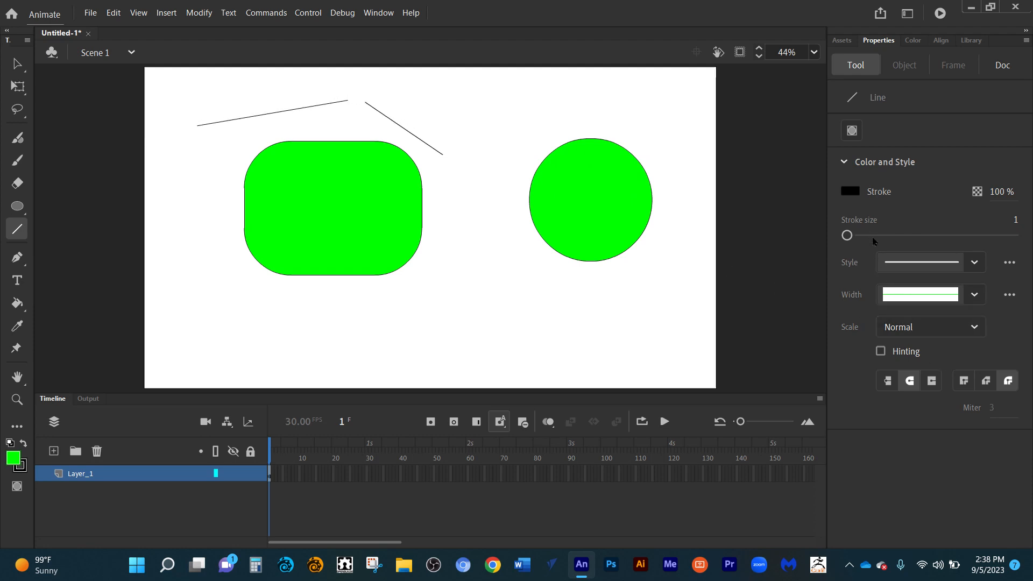
# Draw a short slanted line and a closed five-sided outline around the circle with a dark red stroke of size 32.
pyautogui.click(873, 237)
pyautogui.click(850, 191)
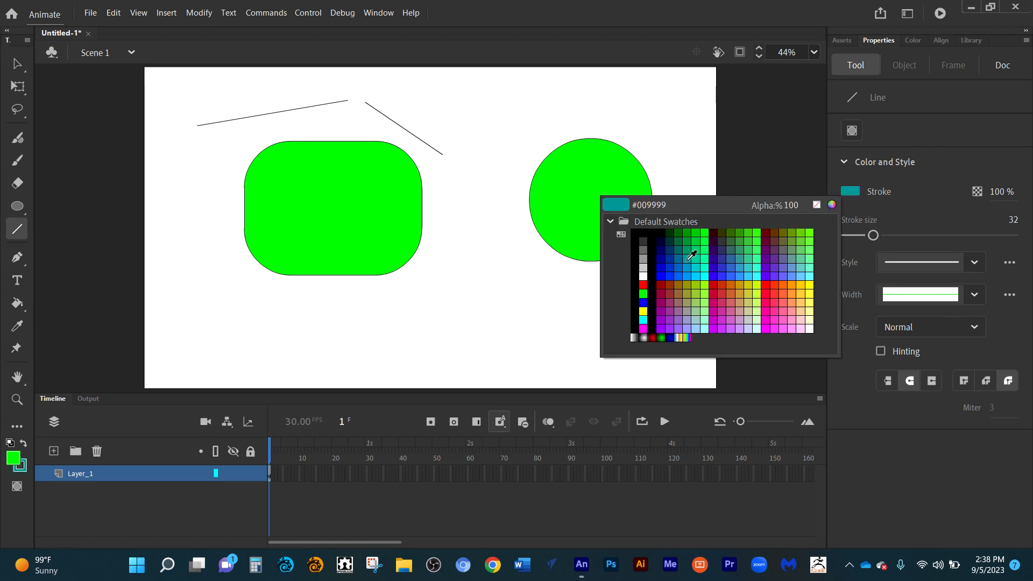
pyautogui.click(661, 285)
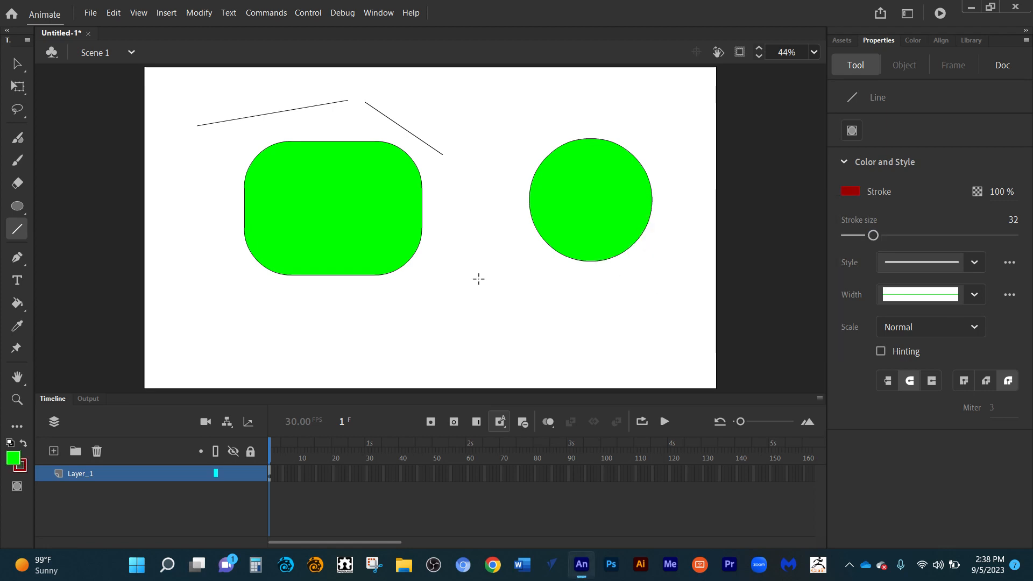
pyautogui.moveTo(480, 302); pyautogui.dragTo(568, 315)
pyautogui.moveTo(485, 279)
pyautogui.mouseDown()
pyautogui.moveTo(484, 157)
pyautogui.moveTo(541, 139)
pyautogui.moveTo(476, 143)
pyautogui.moveTo(587, 92)
pyautogui.moveTo(679, 152)
pyautogui.moveTo(699, 259)
pyautogui.moveTo(484, 279)
pyautogui.mouseUp()
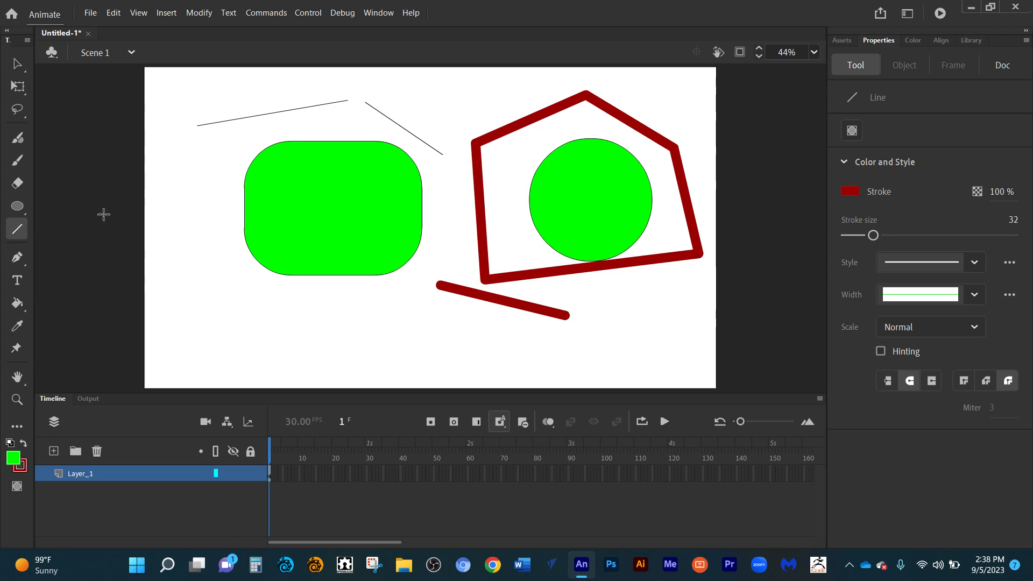
# Fill the area between the five-sided outline and the circle with green using the Paint Bucket tool.
pyautogui.click(17, 303)
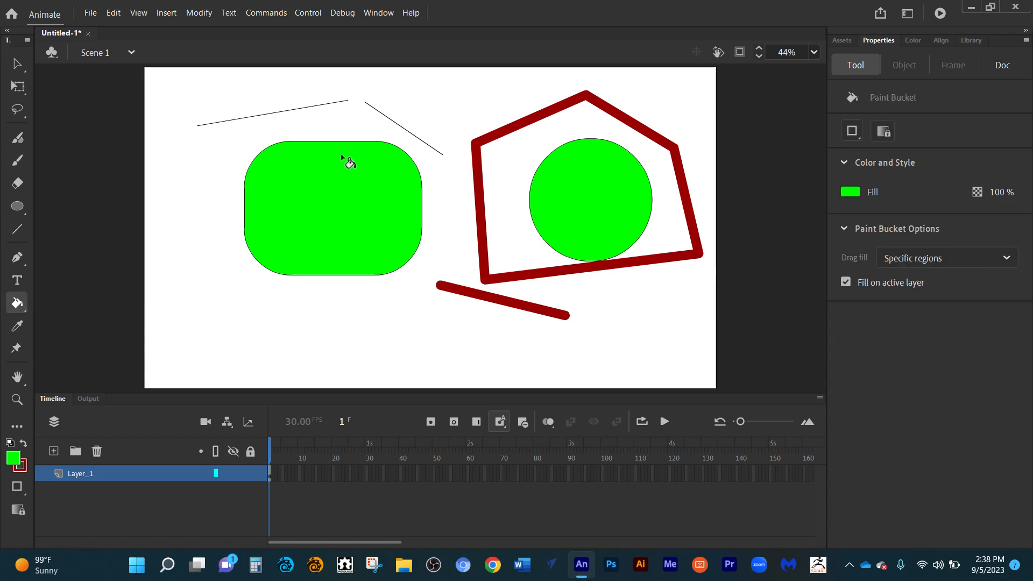
pyautogui.click(495, 142)
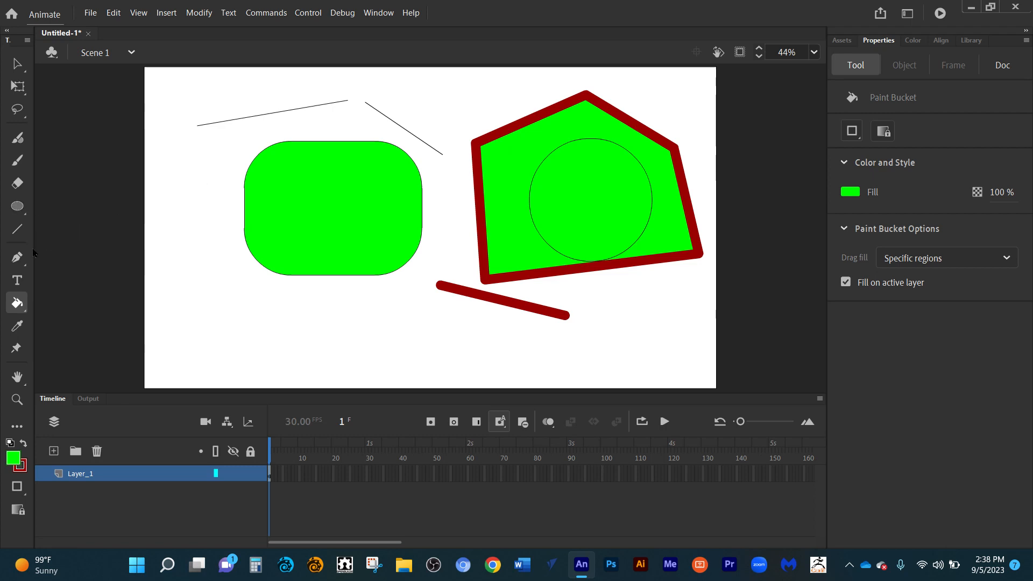
# Draw a closed, curved dark red path with the Pen tool that overlaps the left part of the rounded rectangle.
pyautogui.click(18, 257)
pyautogui.click(174, 229)
pyautogui.click(214, 149)
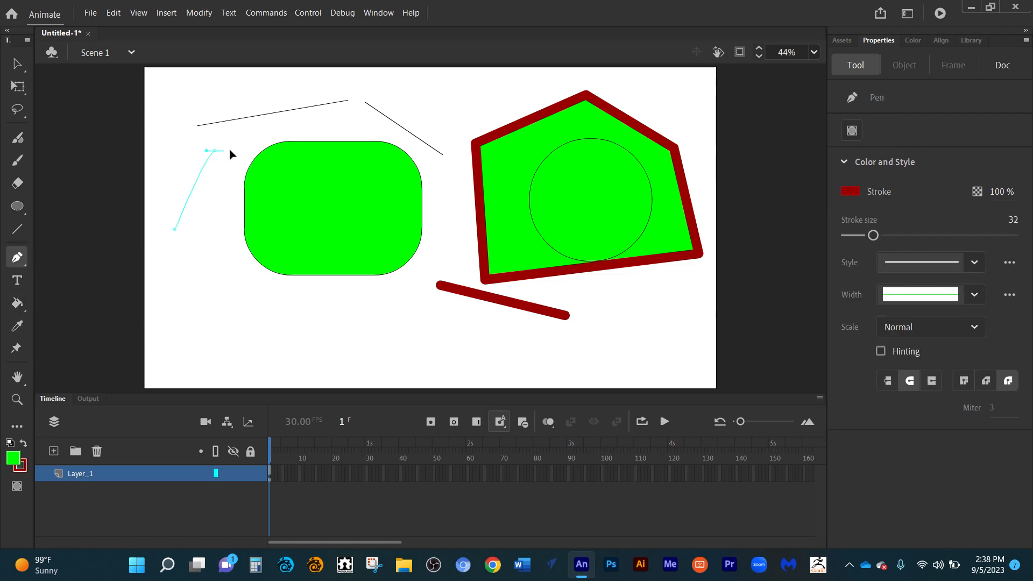
pyautogui.click(237, 176)
pyautogui.moveTo(270, 308); pyautogui.dragTo(227, 324)
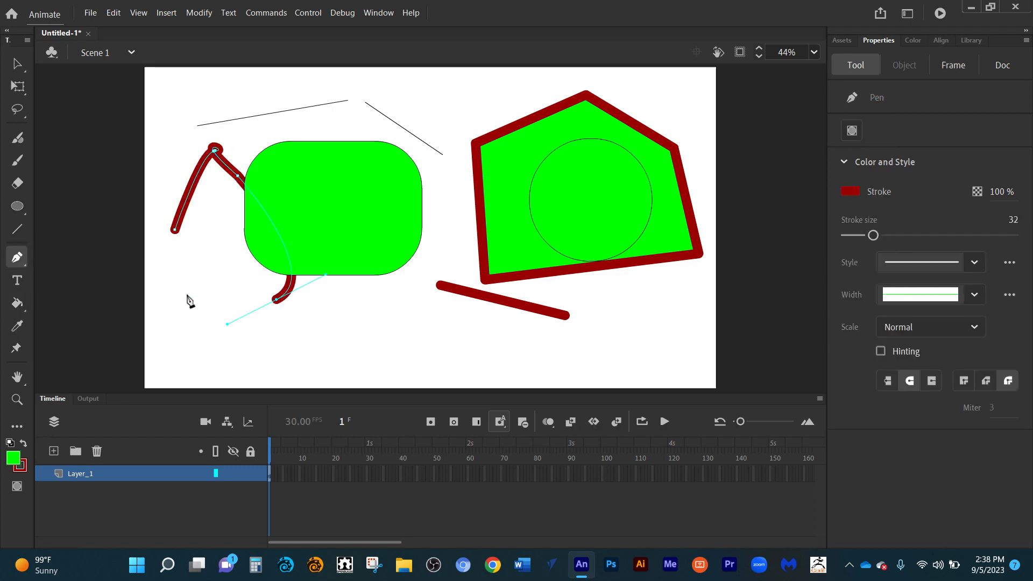
pyautogui.moveTo(171, 285); pyautogui.dragTo(168, 237)
pyautogui.click(175, 231)
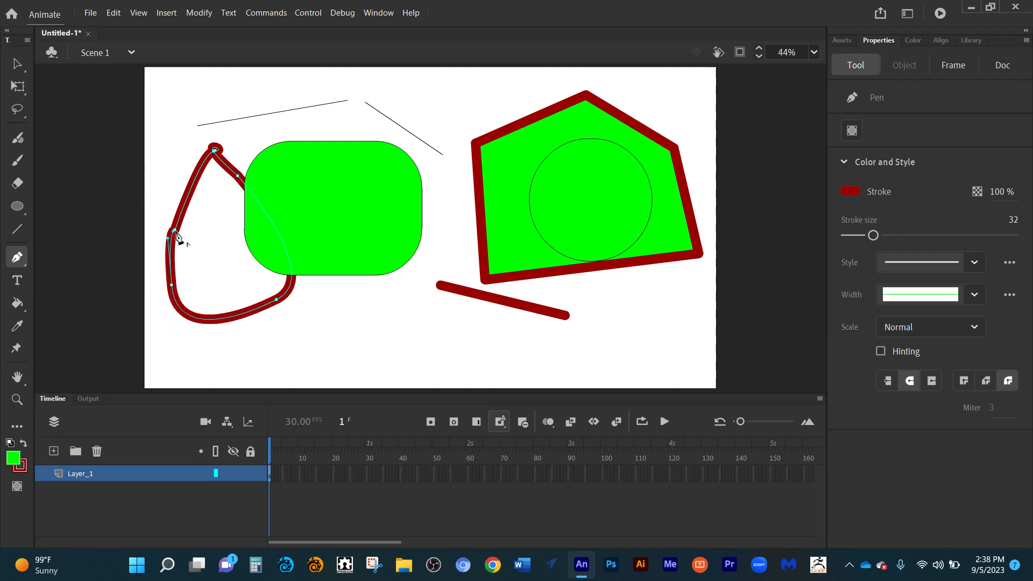
pyautogui.click(18, 64)
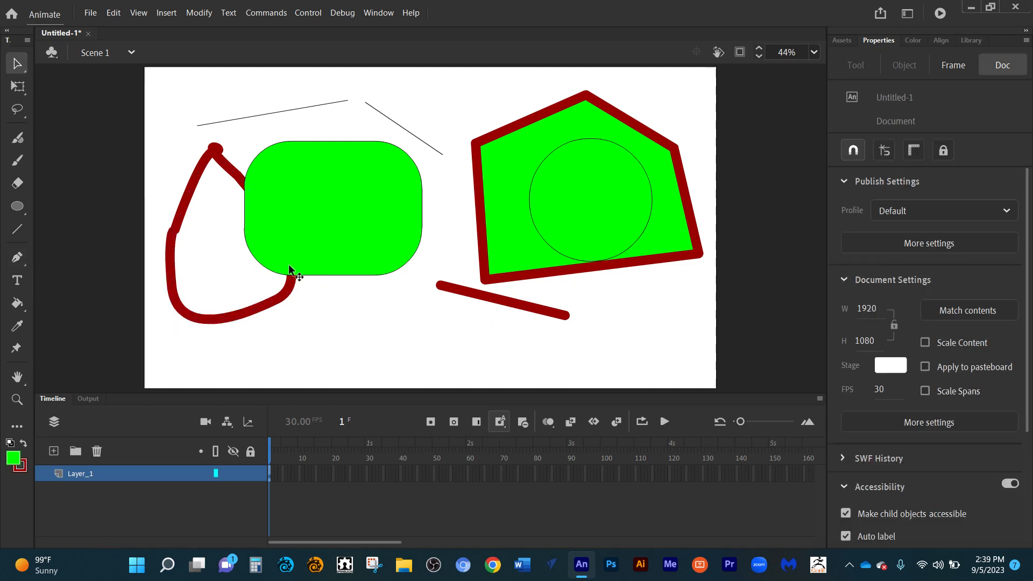
pyautogui.click(340, 312)
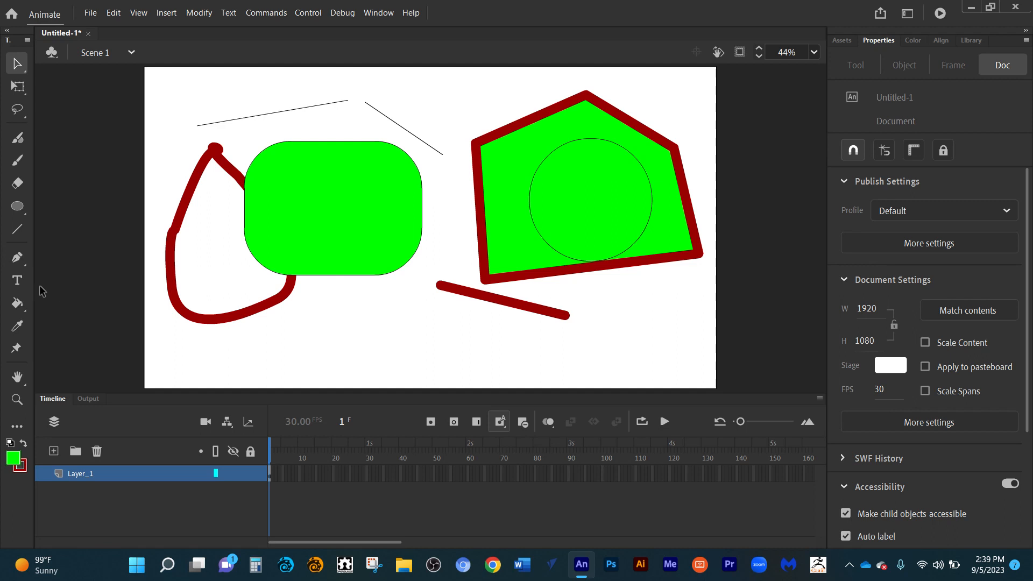
# Choose the Delete Anchor Point tool and show the dark red pen path's anchor points with the Subselection tool.
pyautogui.click(22, 265)
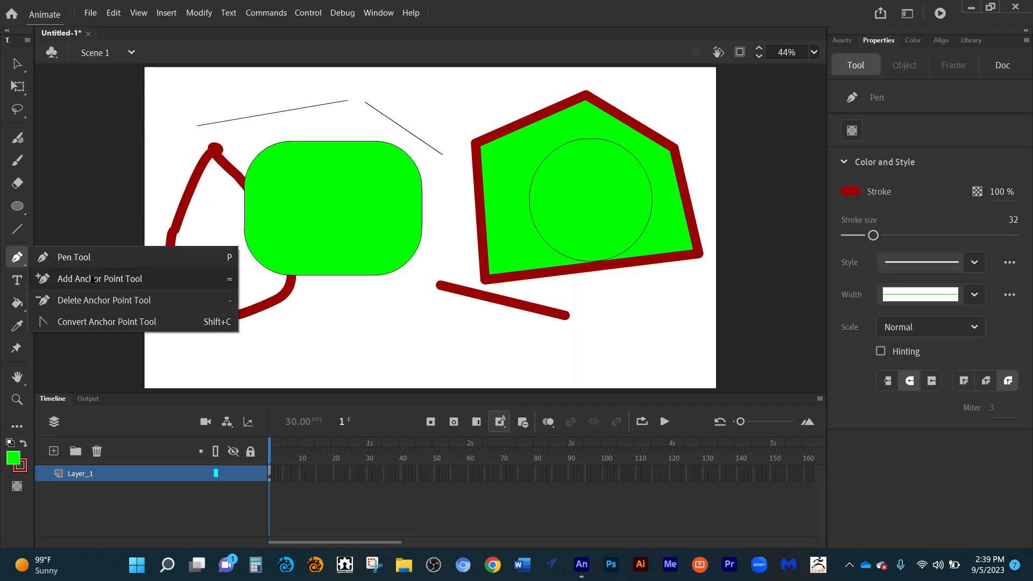
pyautogui.click(93, 299)
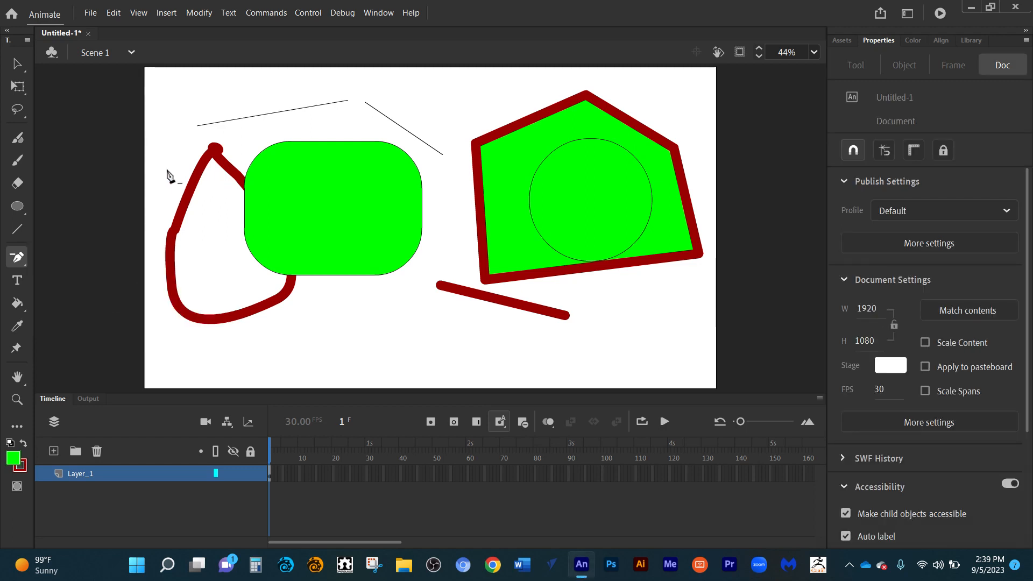
pyautogui.click(16, 64)
pyautogui.moveTo(168, 160); pyautogui.dragTo(263, 261)
pyautogui.moveTo(157, 130)
pyautogui.mouseDown()
pyautogui.moveTo(253, 284)
pyautogui.moveTo(339, 374)
pyautogui.mouseUp()
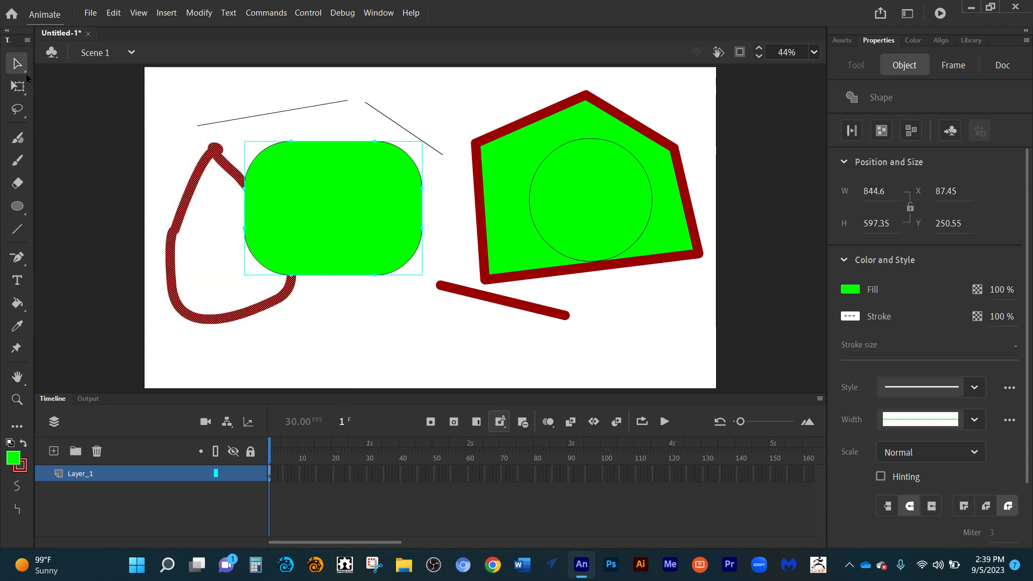
pyautogui.click(160, 195)
pyautogui.click(188, 209)
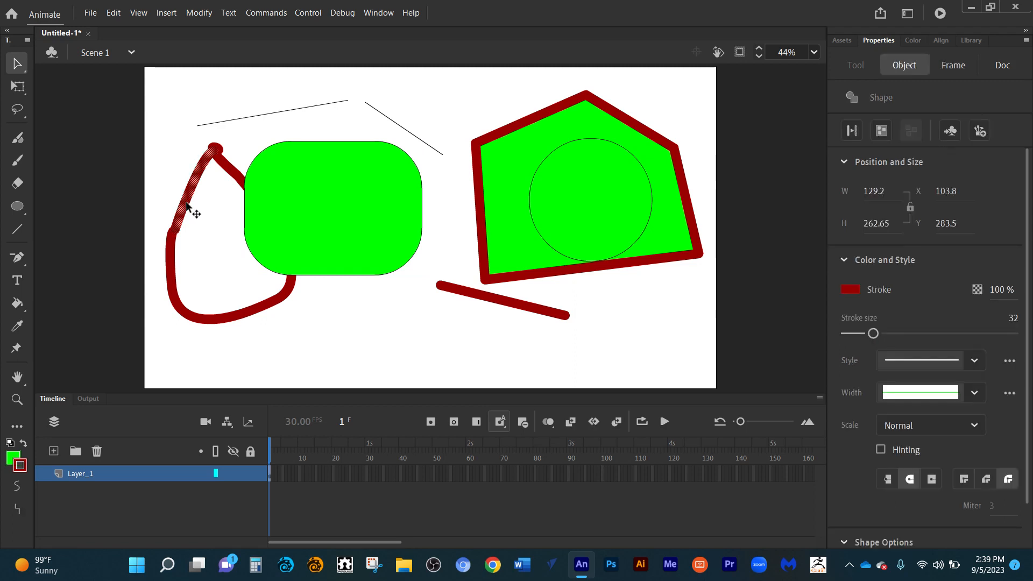
pyautogui.click(24, 69)
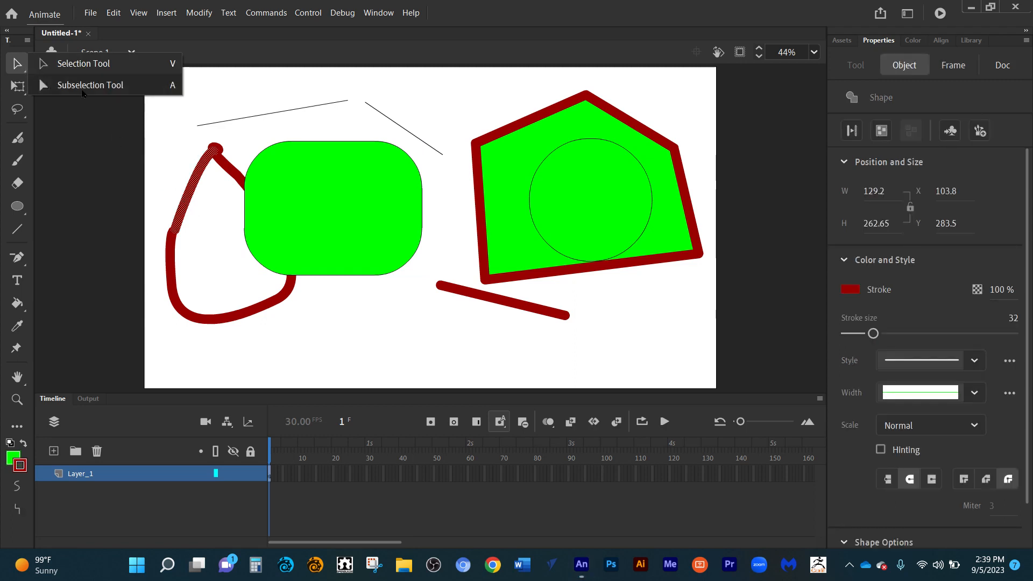
pyautogui.click(82, 86)
pyautogui.moveTo(164, 148); pyautogui.dragTo(226, 212)
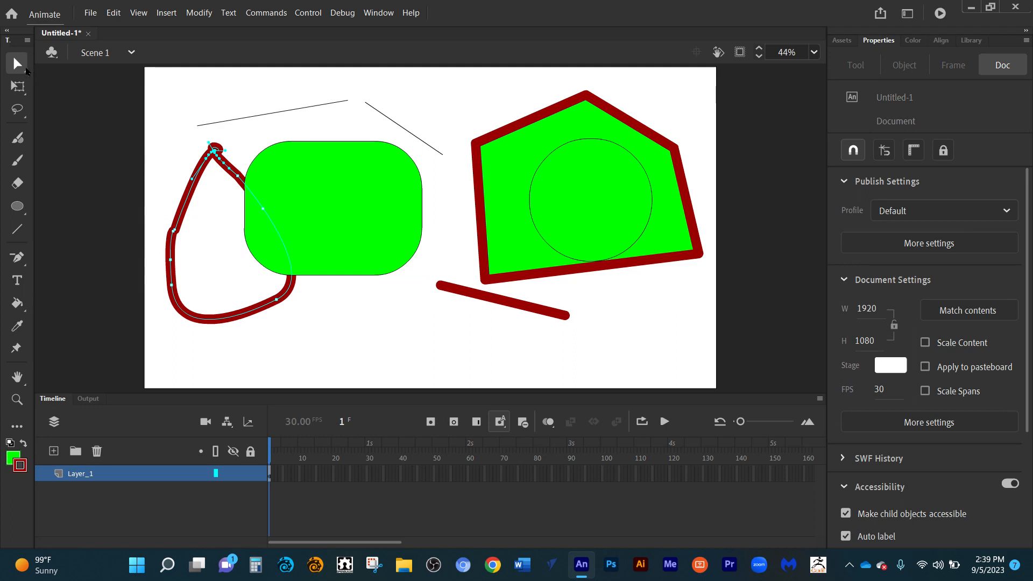
# Remove three anchor points from the left side of the dark red pen path with the Delete Anchor Point tool.
pyautogui.click(26, 70)
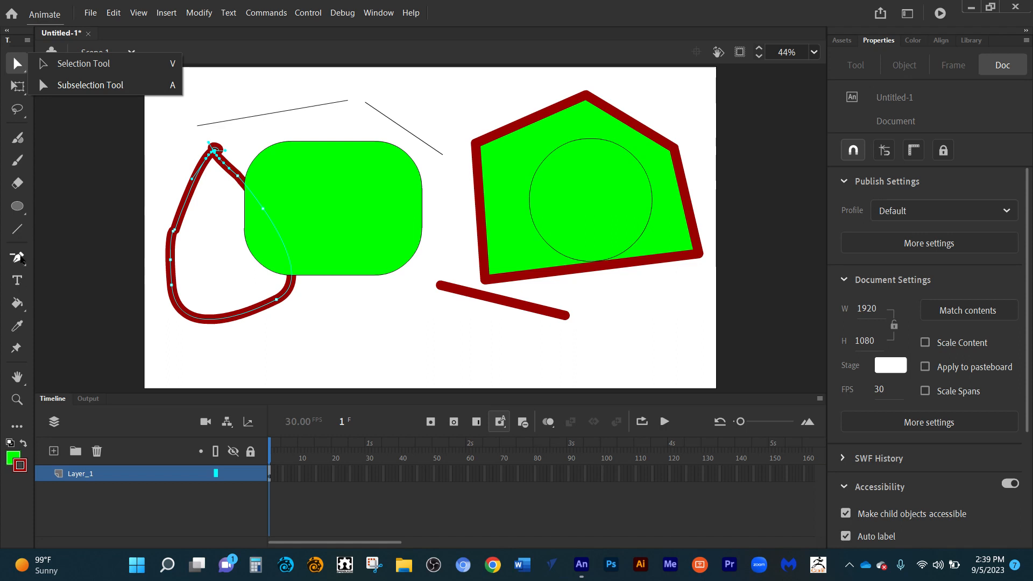
pyautogui.click(20, 259)
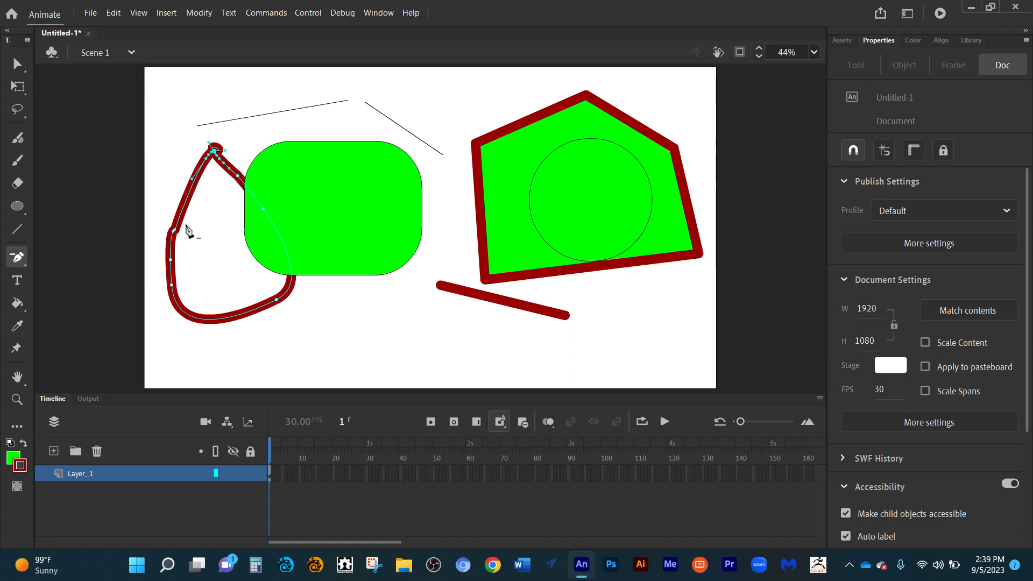
pyautogui.click(175, 231)
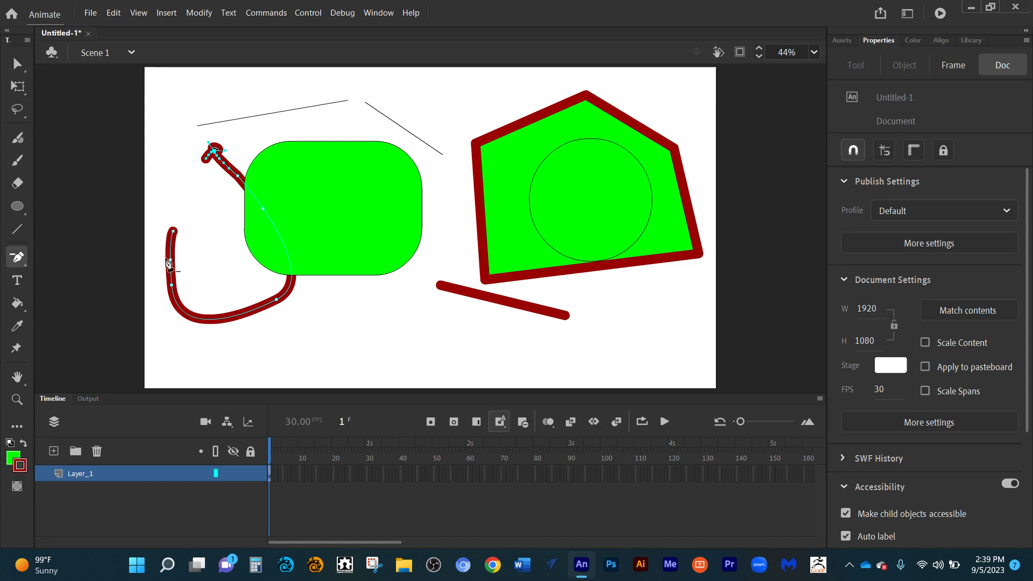
pyautogui.click(171, 261)
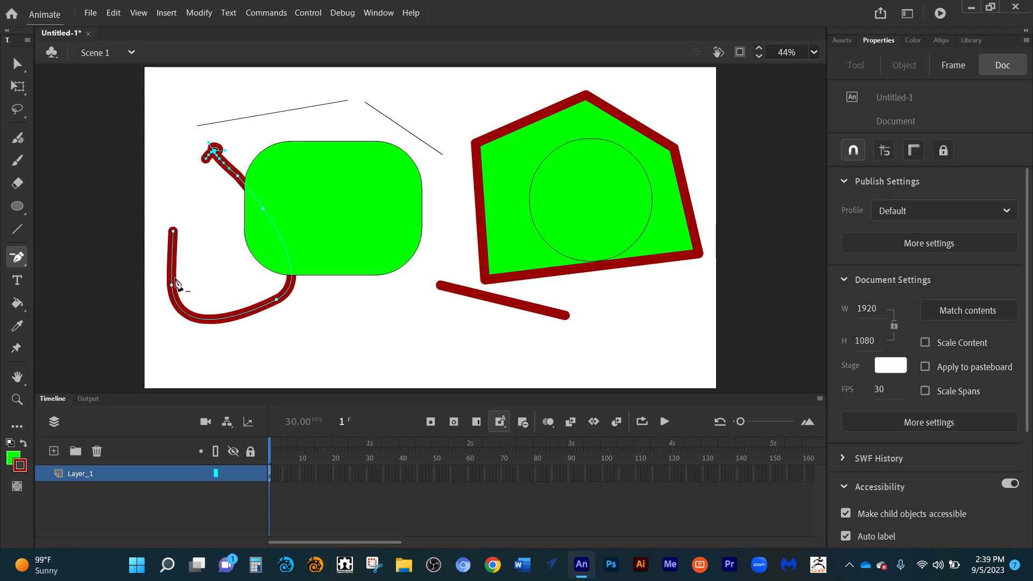
pyautogui.click(172, 286)
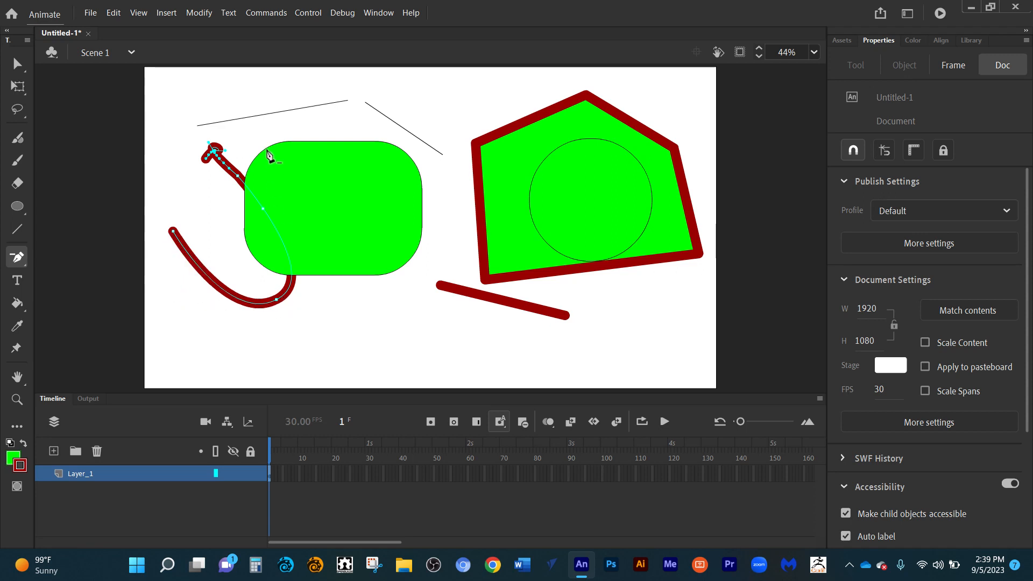
# Add the green static text "what" in Verdana at 96 pt below the rounded rectangle, ending with a line break.
pyautogui.click(17, 279)
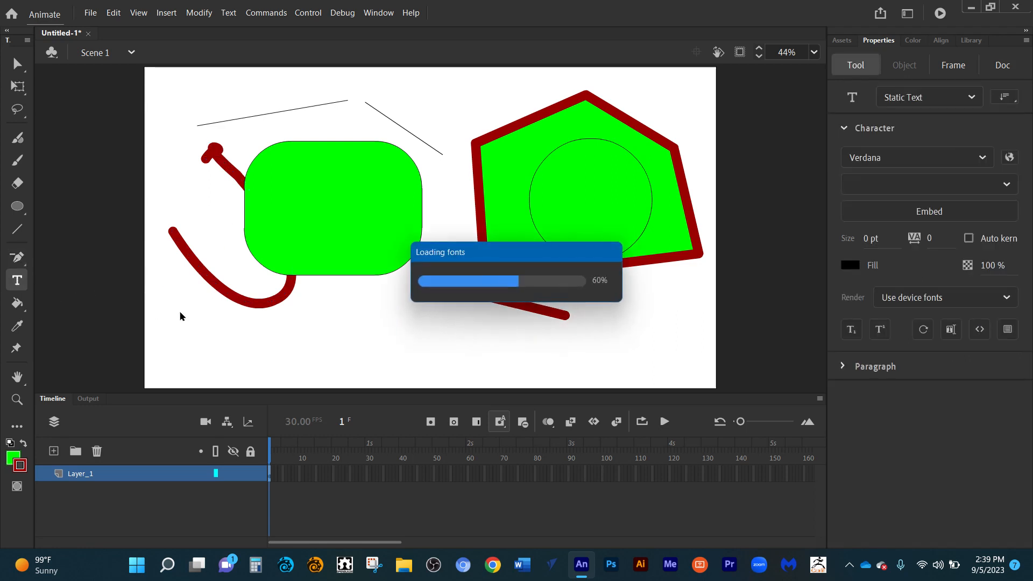
pyautogui.click(376, 319)
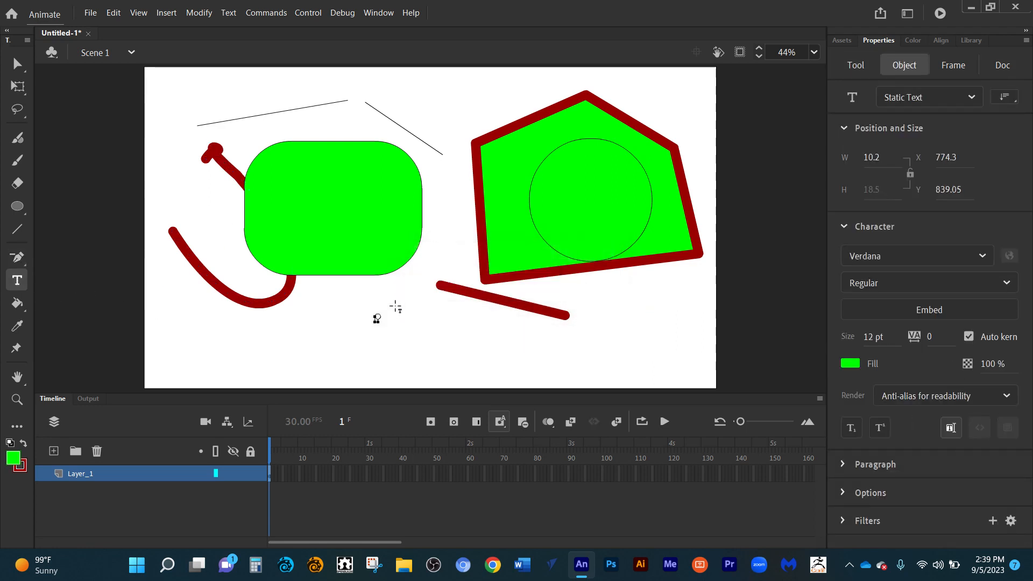
pyautogui.click(384, 312)
pyautogui.moveTo(881, 337); pyautogui.dragTo(985, 328)
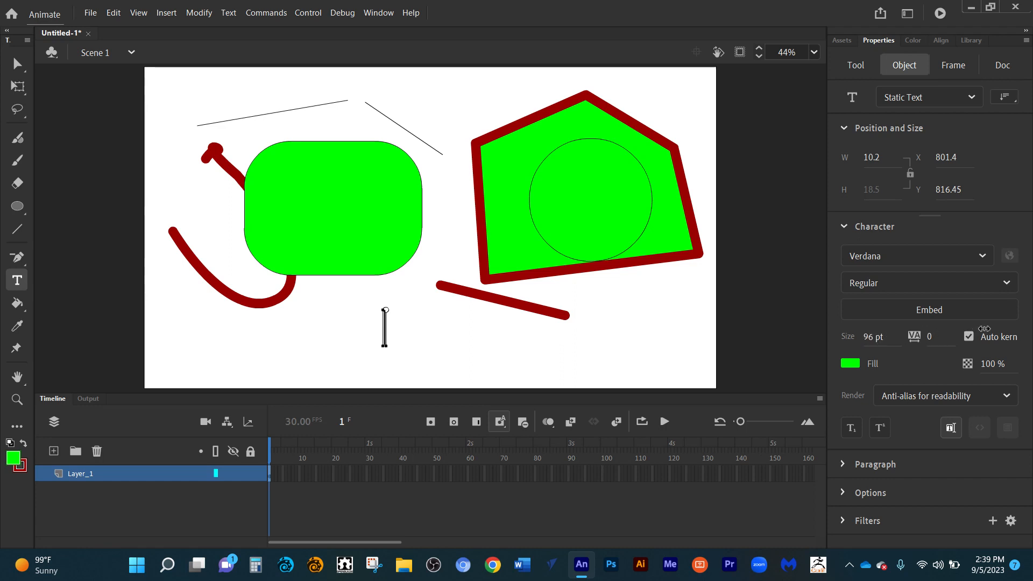
pyautogui.write('wh')
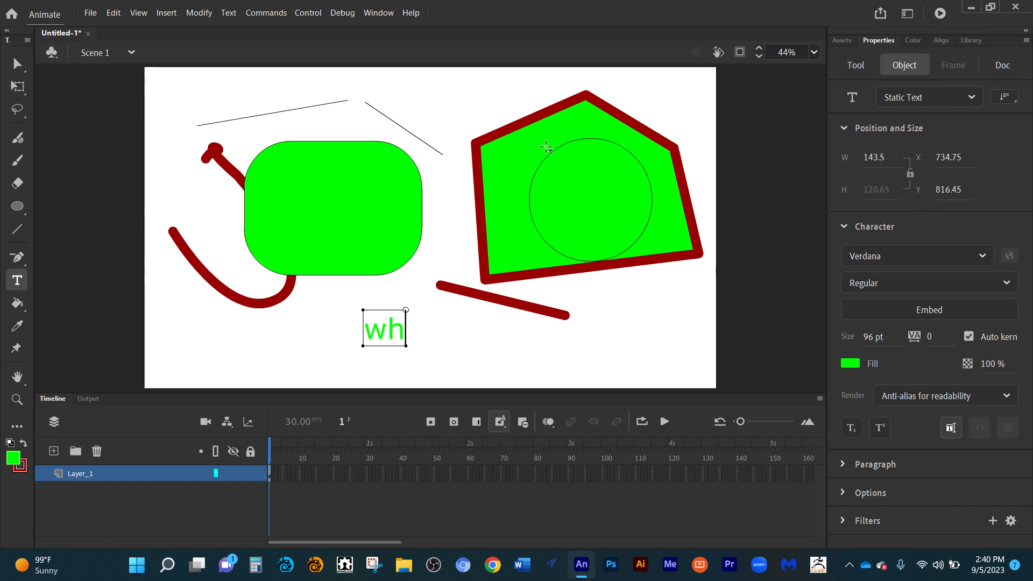
pyautogui.write('at')
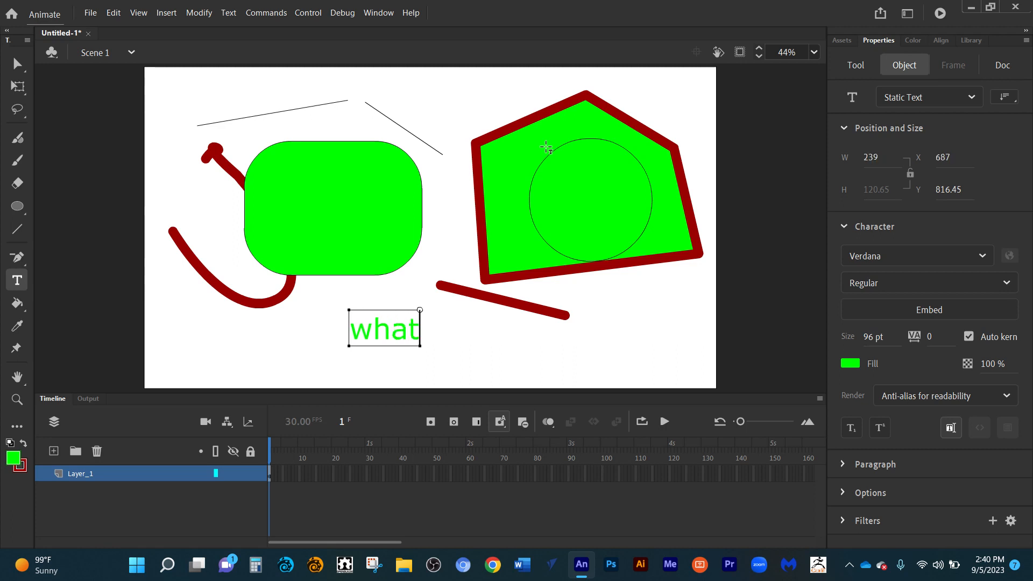
pyautogui.press('Return')
pyautogui.click(9, 64)
pyautogui.click(477, 352)
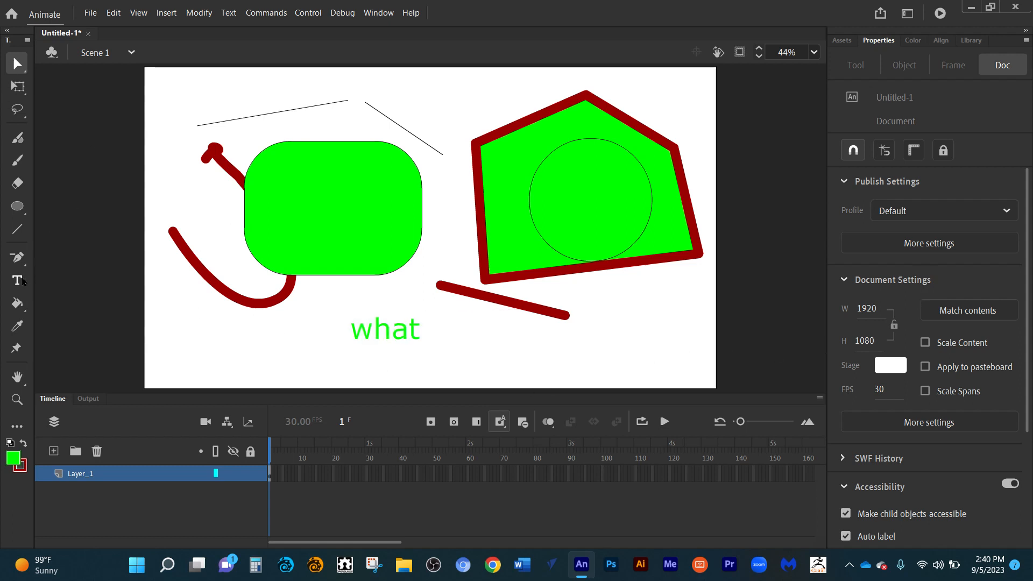
# Highlight the word "what" with the Text tool and show its paragraph settings.
pyautogui.click(22, 280)
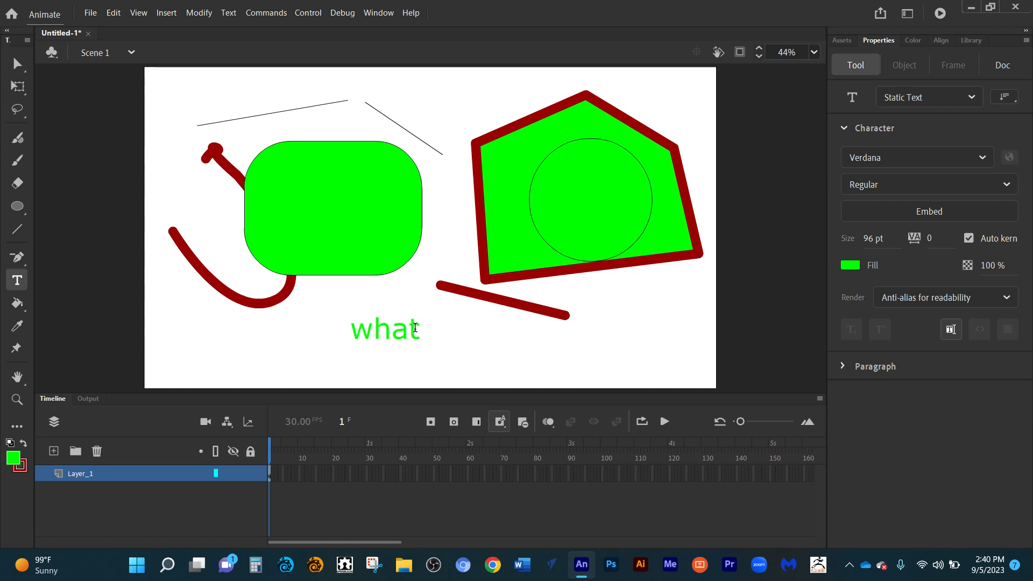
pyautogui.moveTo(419, 326); pyautogui.dragTo(347, 326)
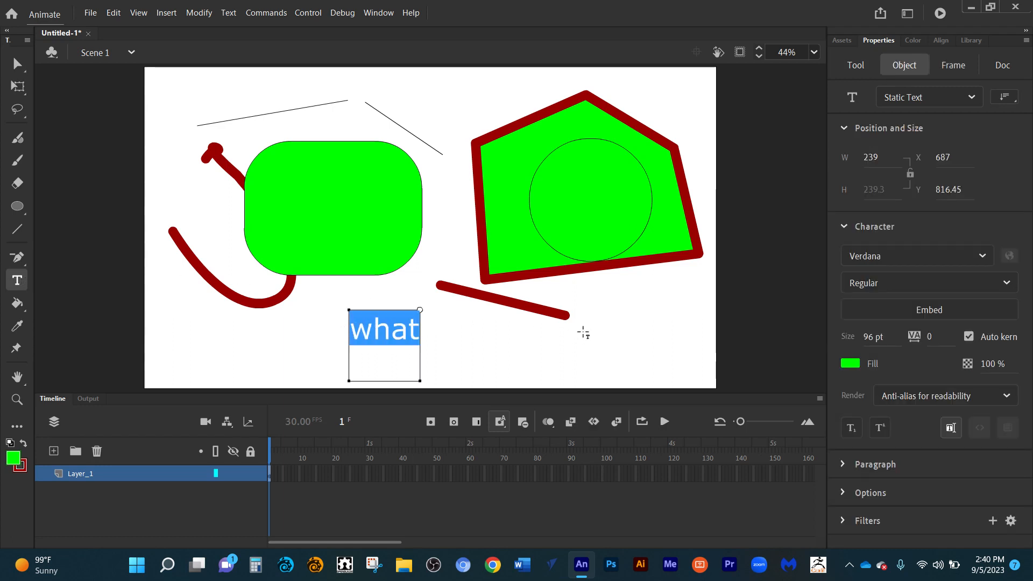
pyautogui.click(843, 465)
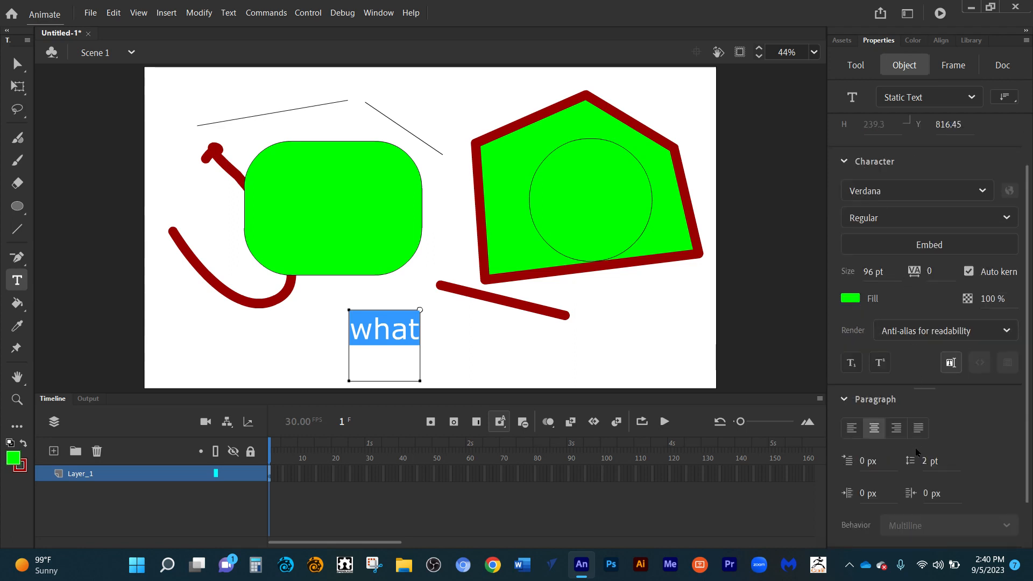
# Show the link options and the filters available for the selected text "what".
pyautogui.scroll(-2, 890, 477)
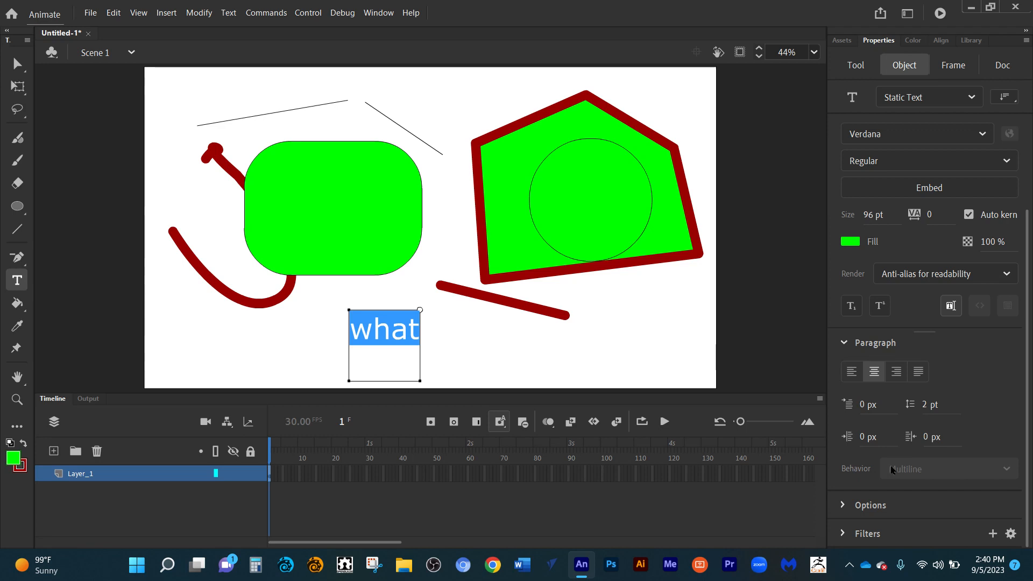
pyautogui.click(843, 505)
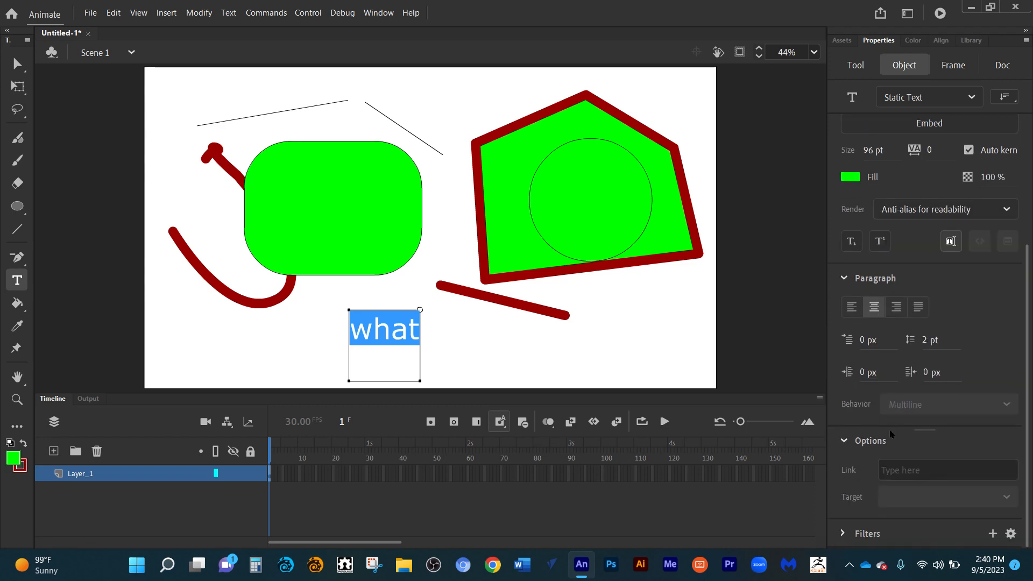
pyautogui.click(843, 533)
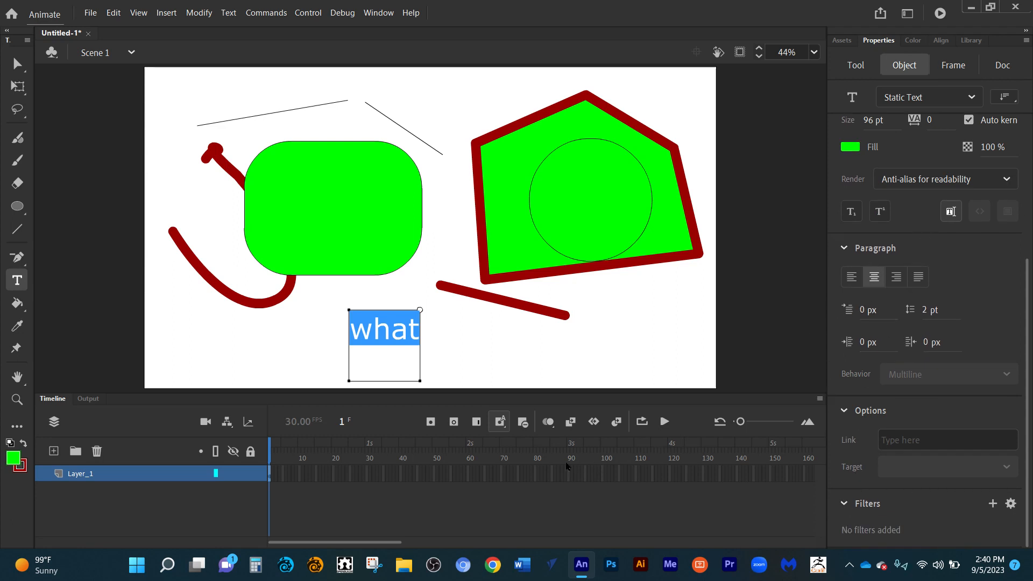
# Fill the circle inside the pentagon with dark red #990000 using the Paint Bucket tool.
pyautogui.click(17, 303)
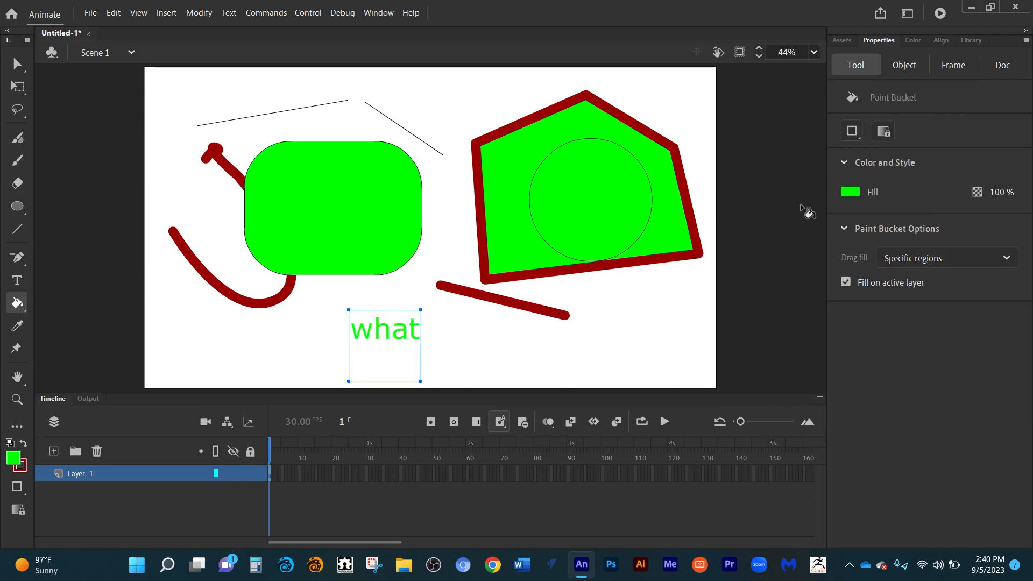
pyautogui.click(859, 190)
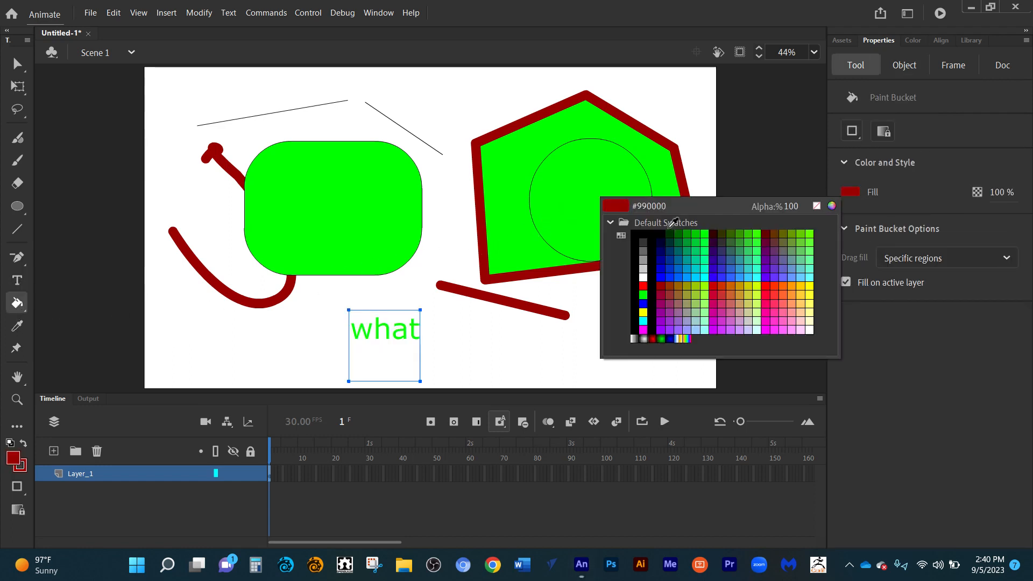
pyautogui.click(663, 283)
pyautogui.click(611, 204)
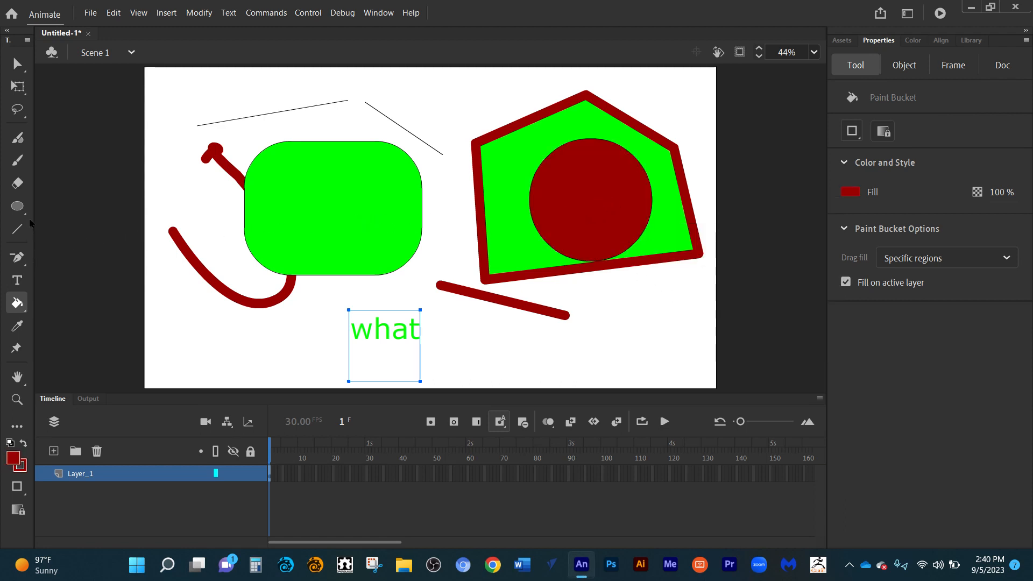
# With the Ink Bottle tool, apply a dark red size 32 stroke to the circle and bright green strokes to the pentagon and short line.
pyautogui.moveTo(24, 313); pyautogui.dragTo(86, 330)
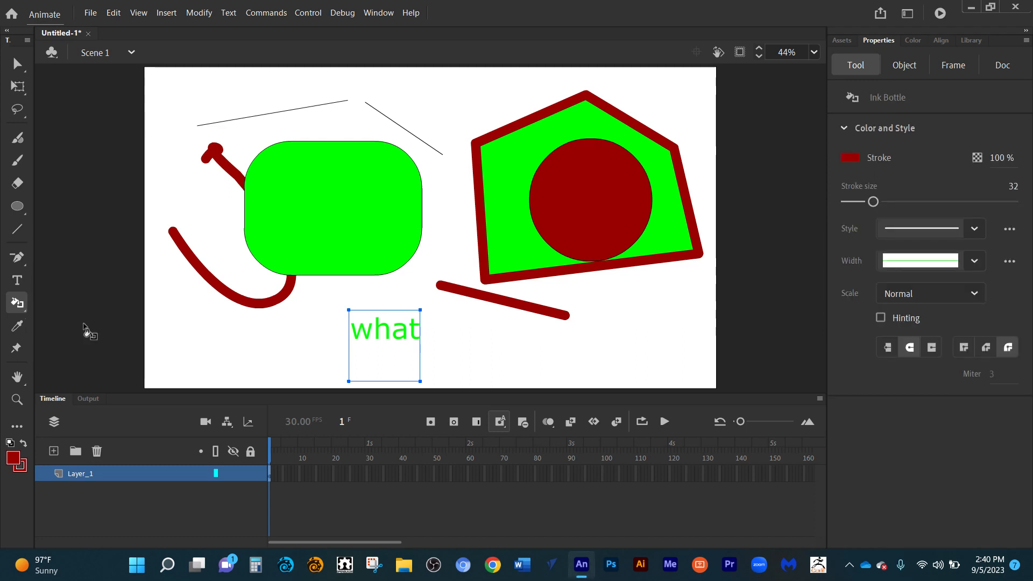
pyautogui.click(492, 146)
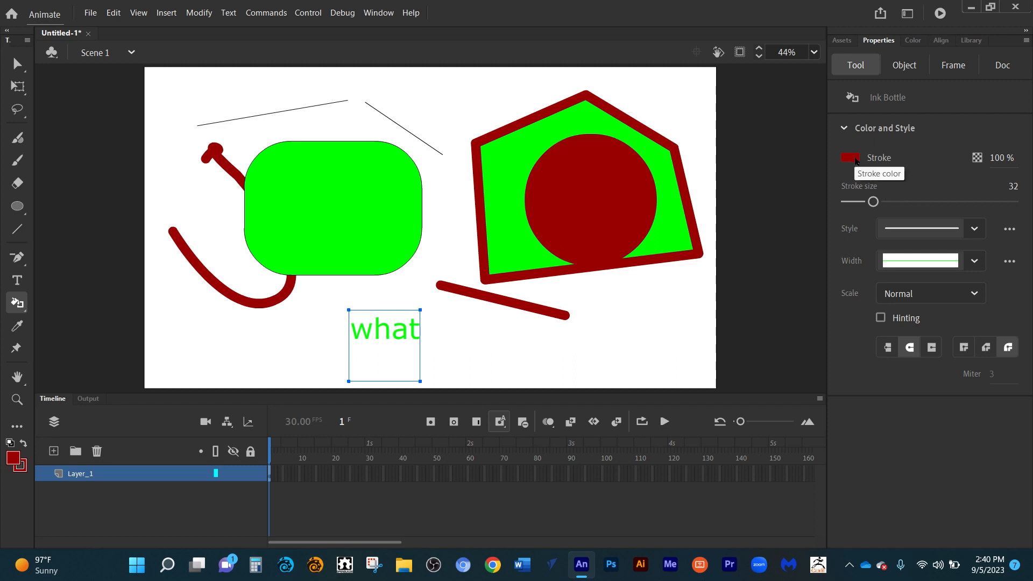
pyautogui.click(855, 160)
pyautogui.click(756, 199)
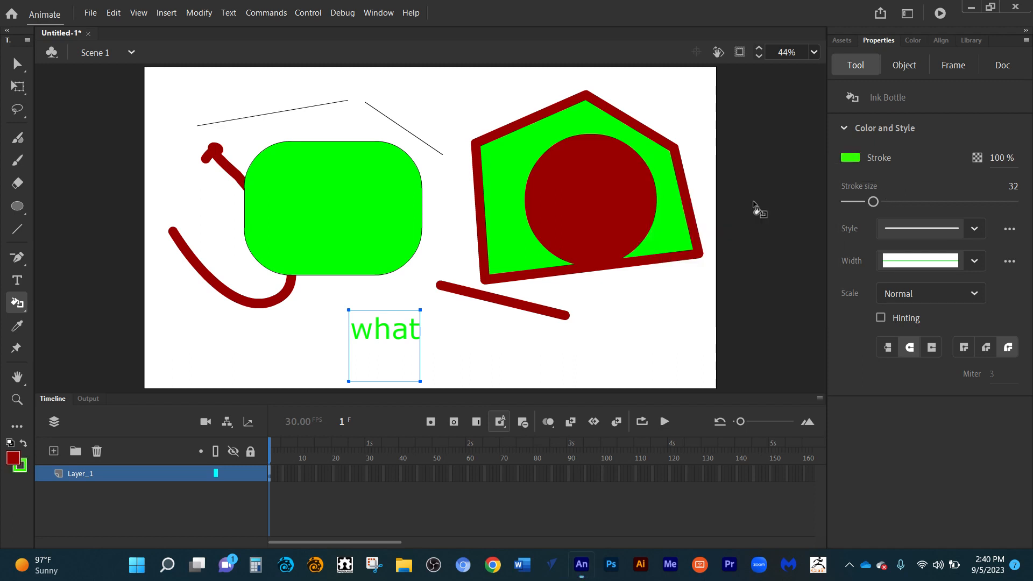
pyautogui.click(479, 185)
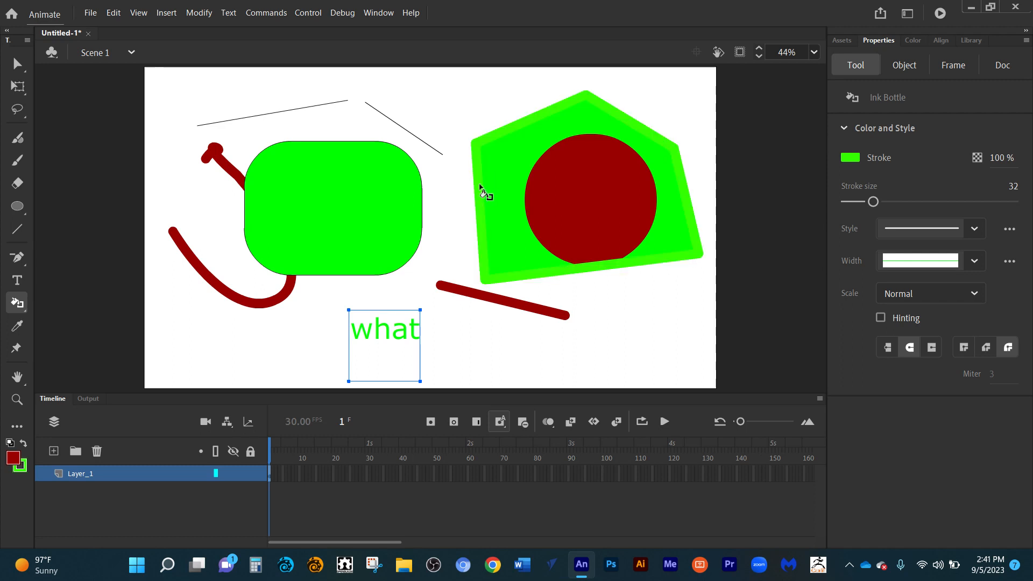
pyautogui.click(463, 291)
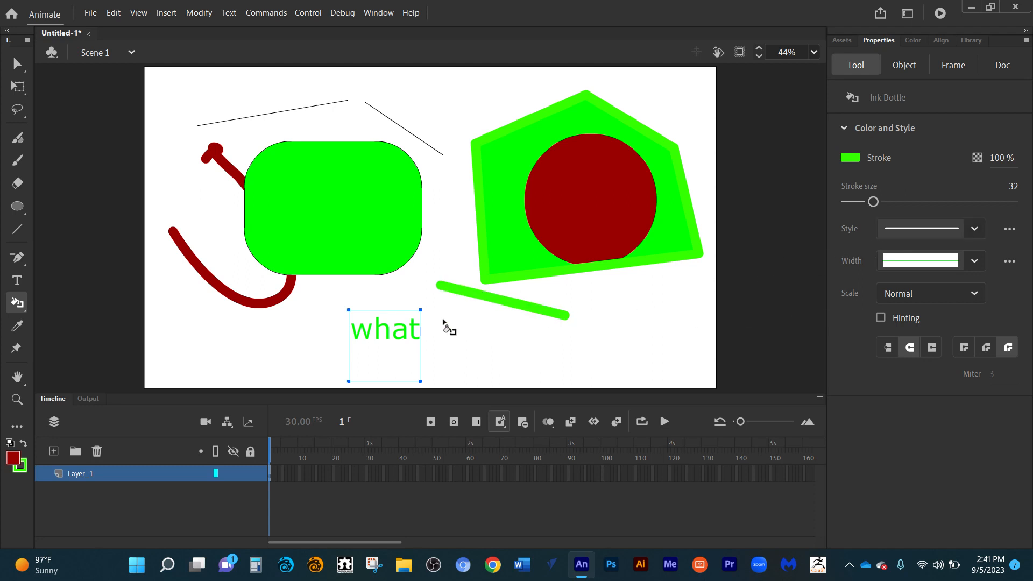
# Recolor the word "what" dark red by sampling the circle's fill with the Eyedropper tool.
pyautogui.click(17, 325)
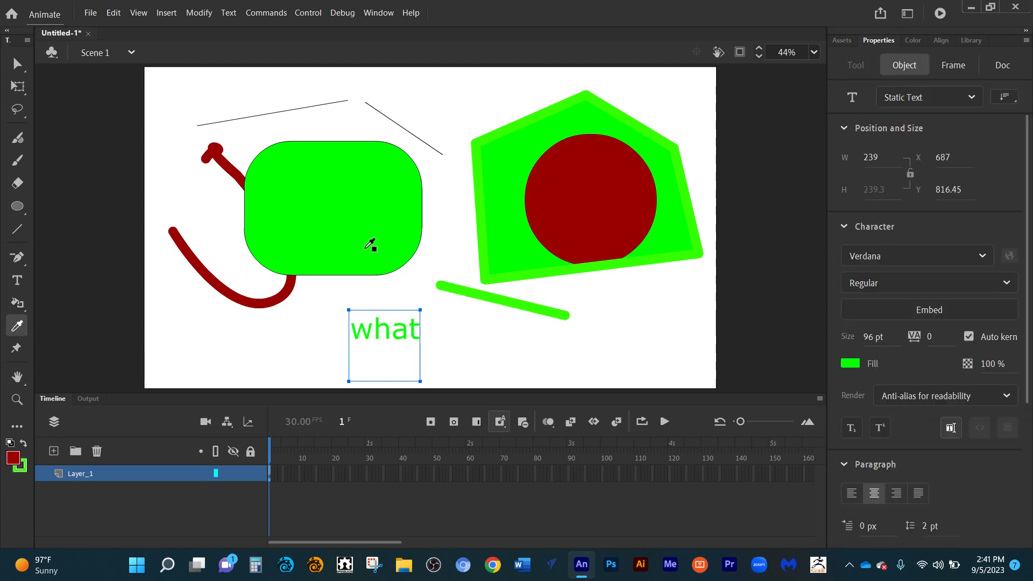
pyautogui.click(617, 206)
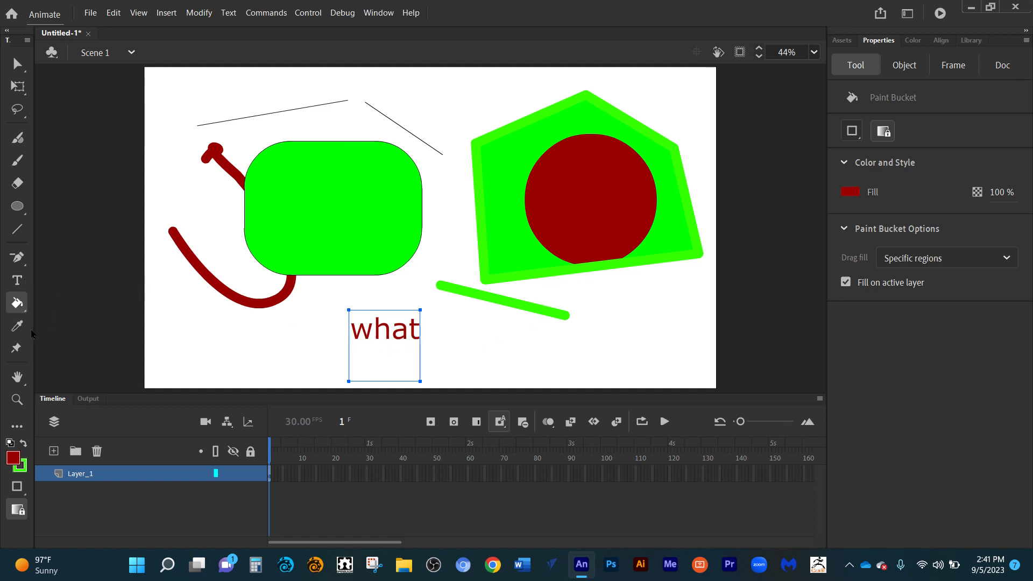
# Try the Asset Warp tool on the pentagon, and again on the short green line after selecting the rounded rectangle.
pyautogui.click(17, 348)
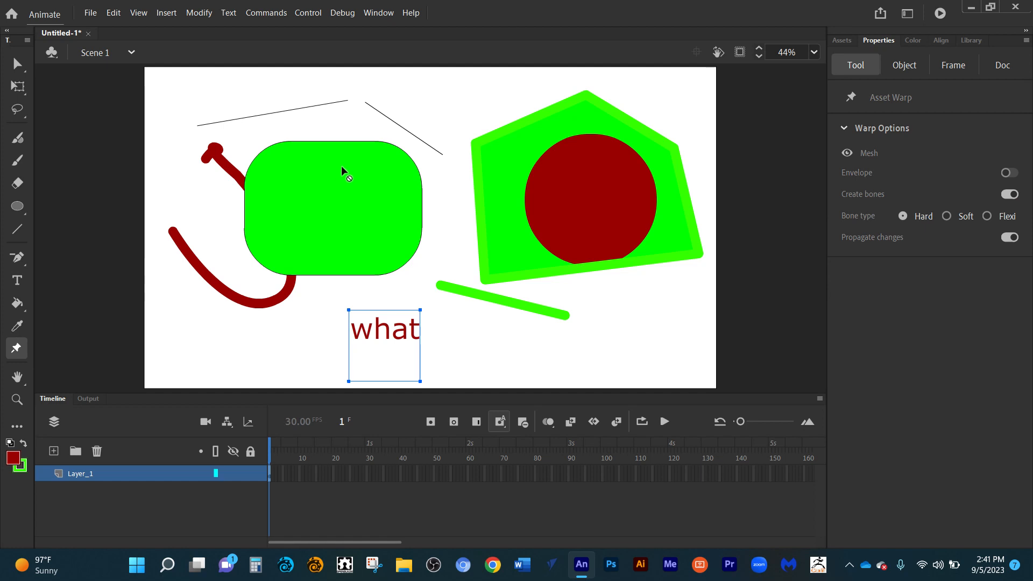
pyautogui.click(543, 125)
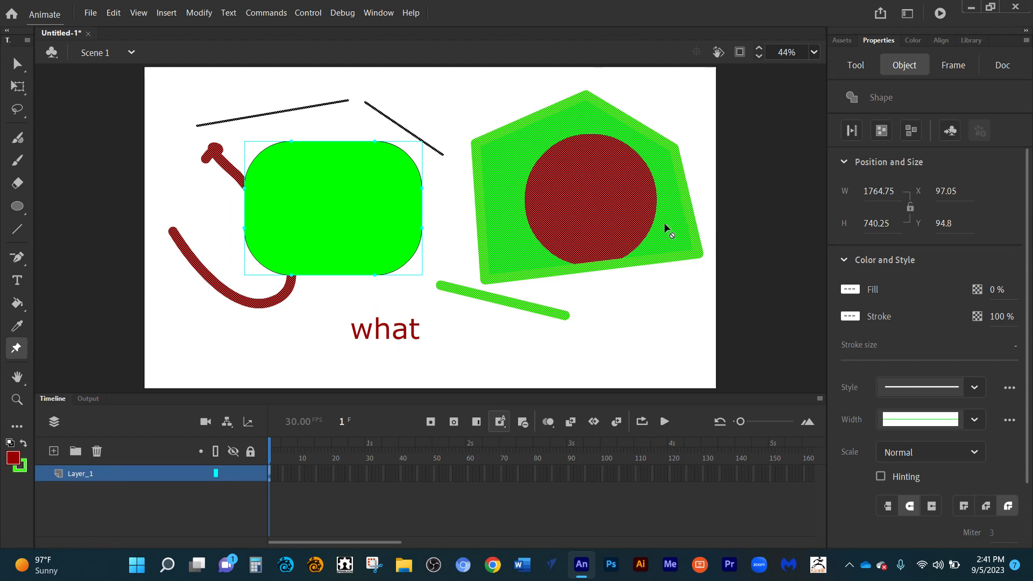
pyautogui.click(16, 65)
pyautogui.click(474, 88)
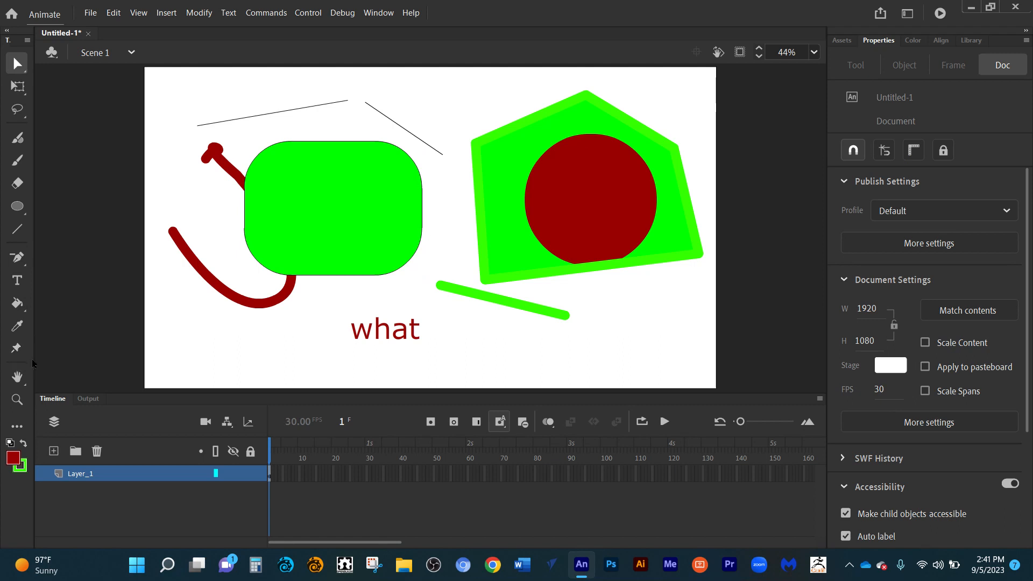
pyautogui.click(261, 156)
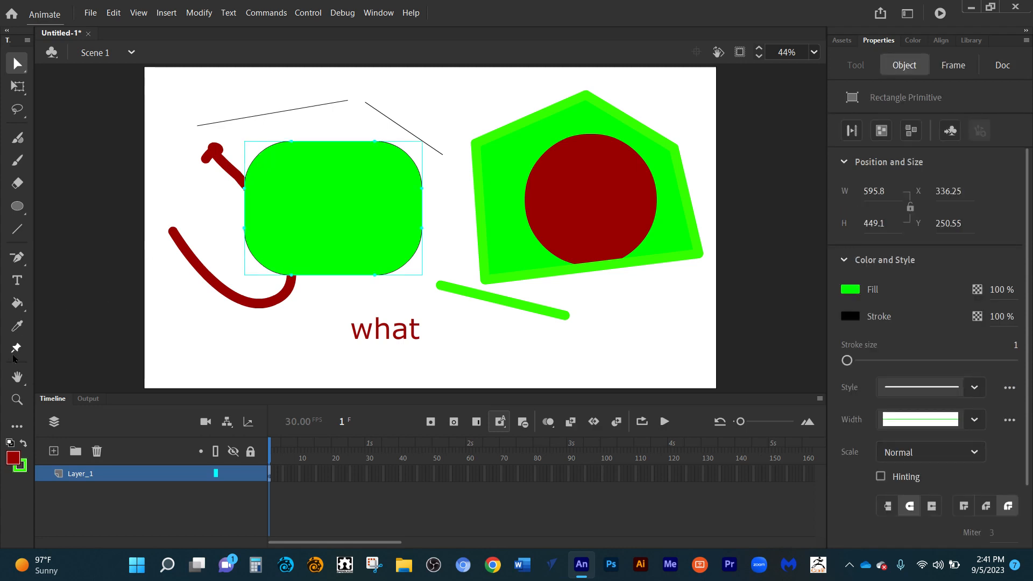
pyautogui.click(19, 349)
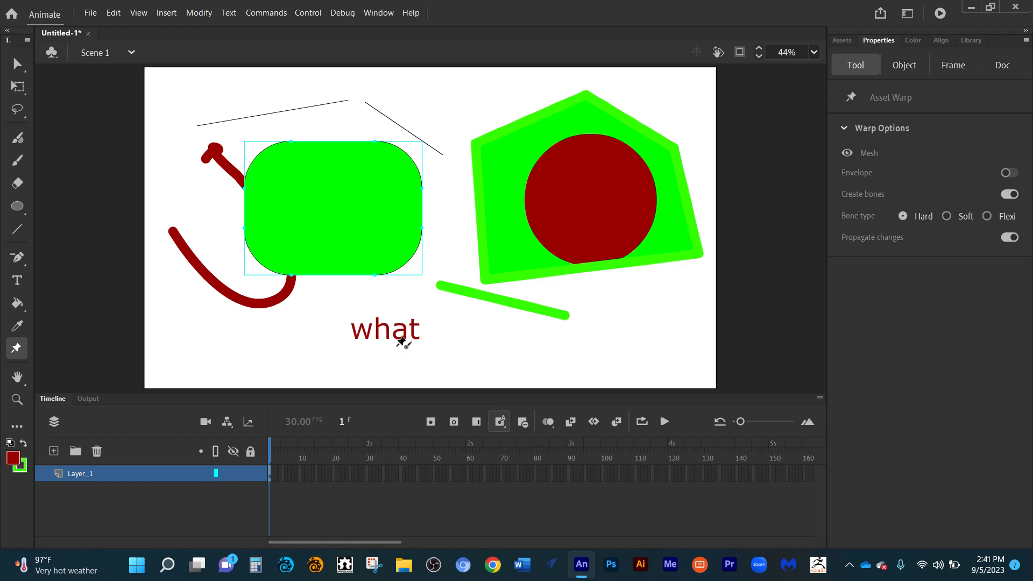
pyautogui.click(446, 287)
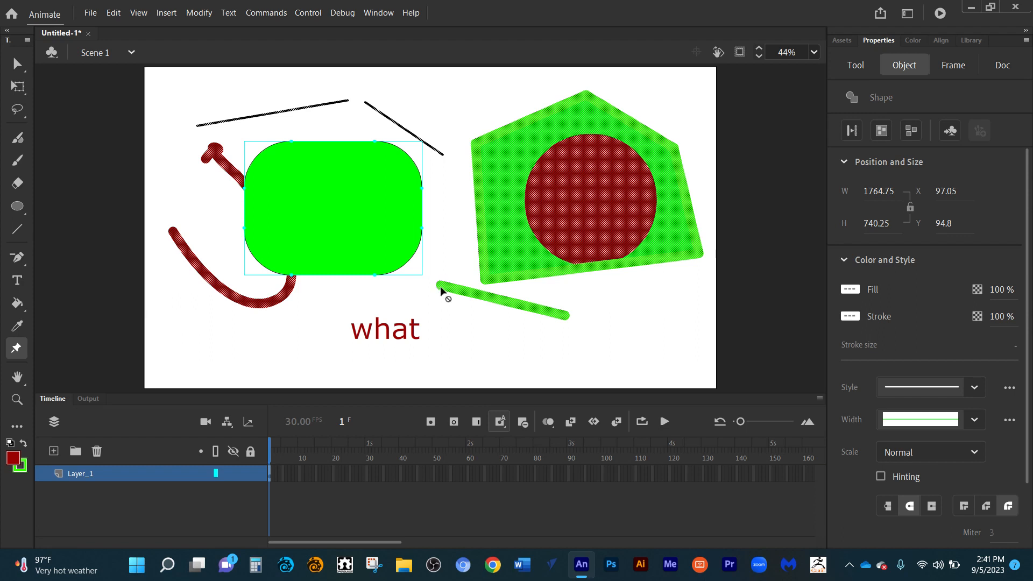
# Clear the selection and use the Hand tool to fit the whole stage in view after magnifying the circle.
pyautogui.click(18, 376)
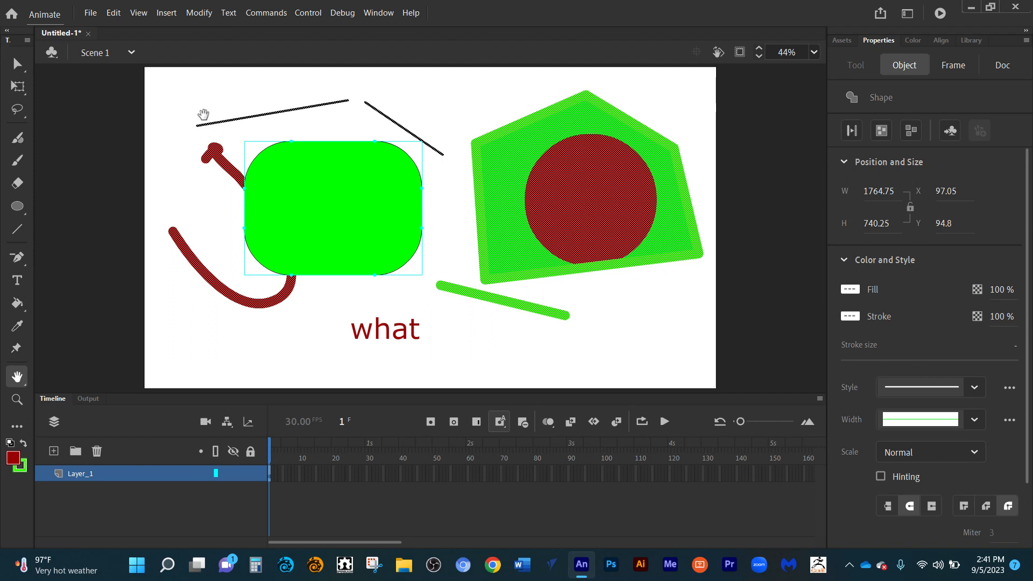
pyautogui.click(18, 64)
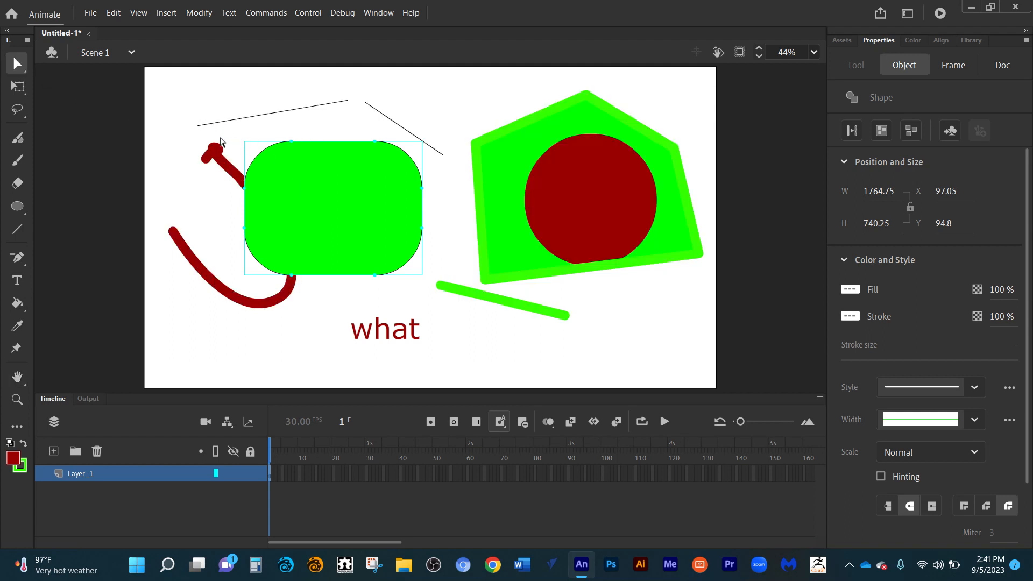
pyautogui.moveTo(219, 135); pyautogui.dragTo(404, 299)
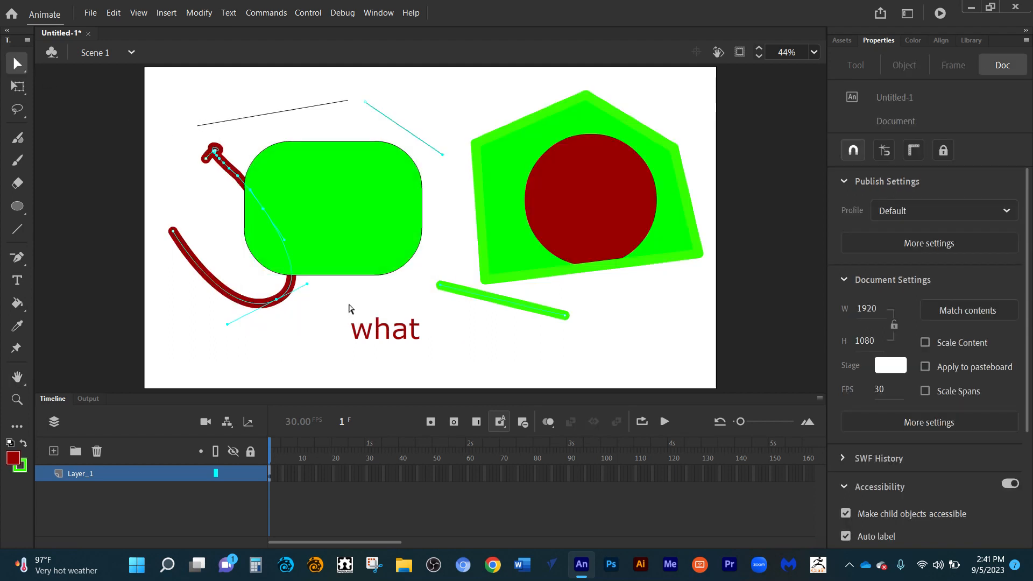
pyautogui.click(17, 376)
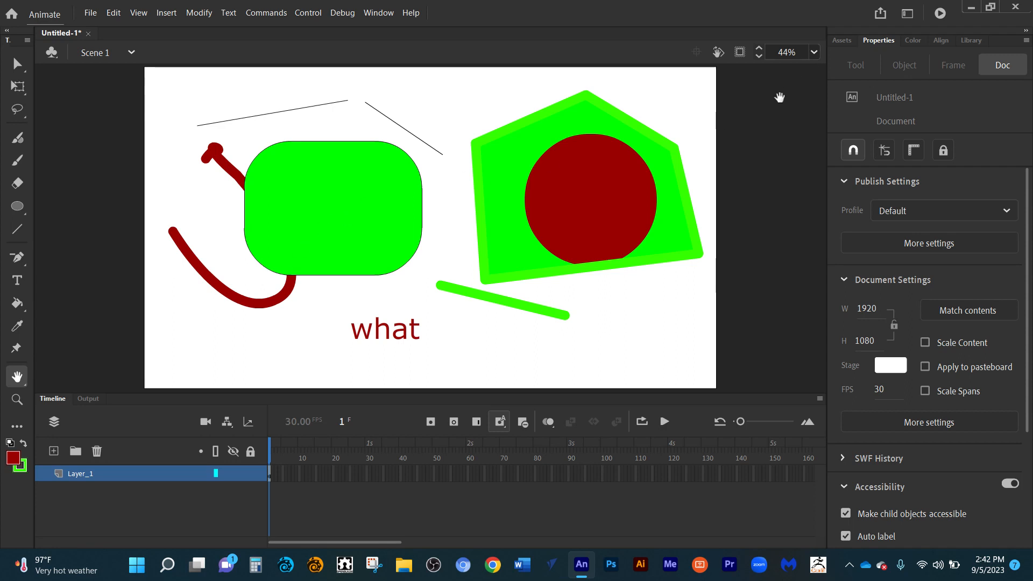
pyautogui.scroll(3, 760, 132)
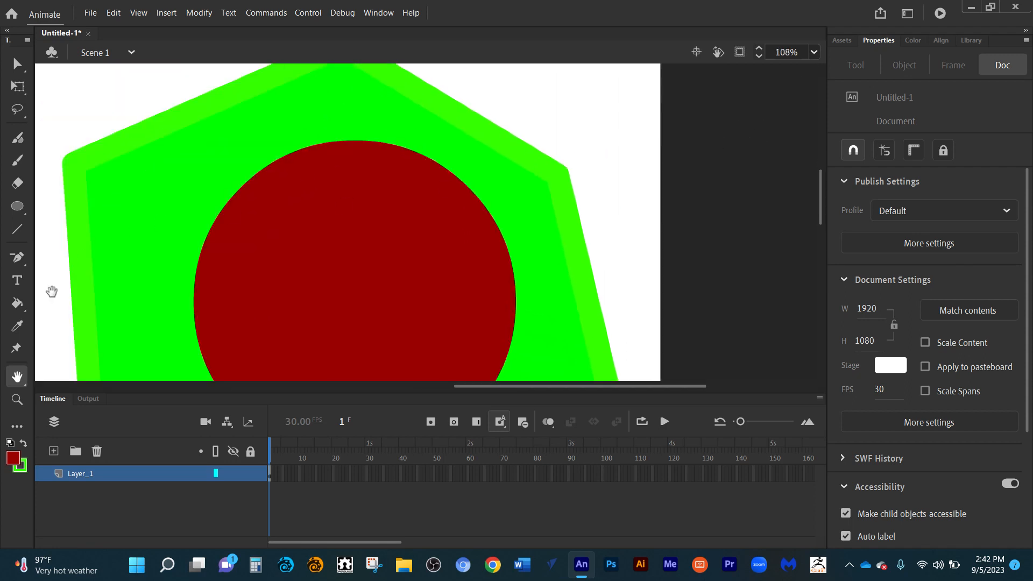
pyautogui.doubleClick(17, 377)
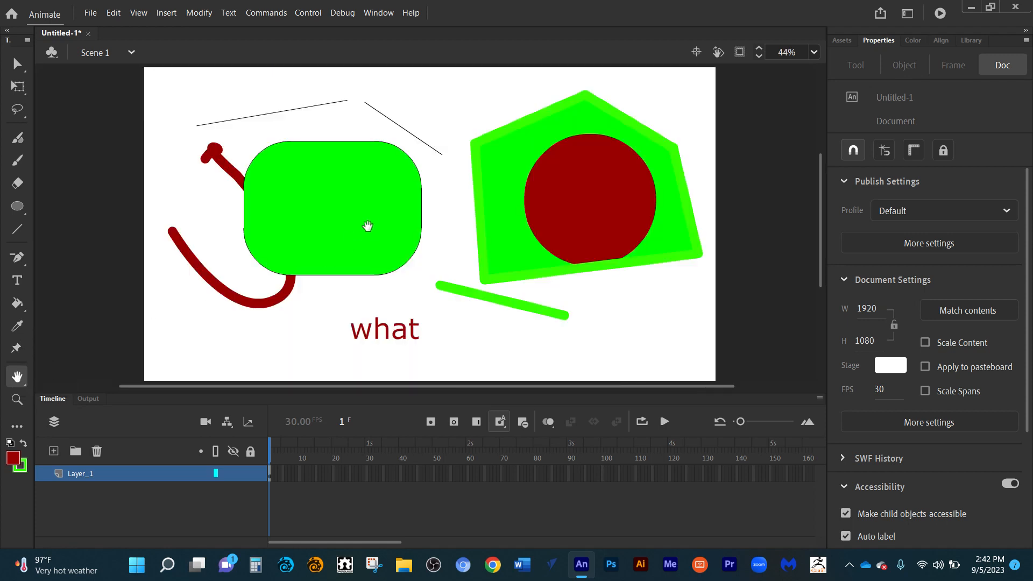
# Choose the Rotation tool from the Hand tool group and show the group's variants again.
pyautogui.click(25, 391)
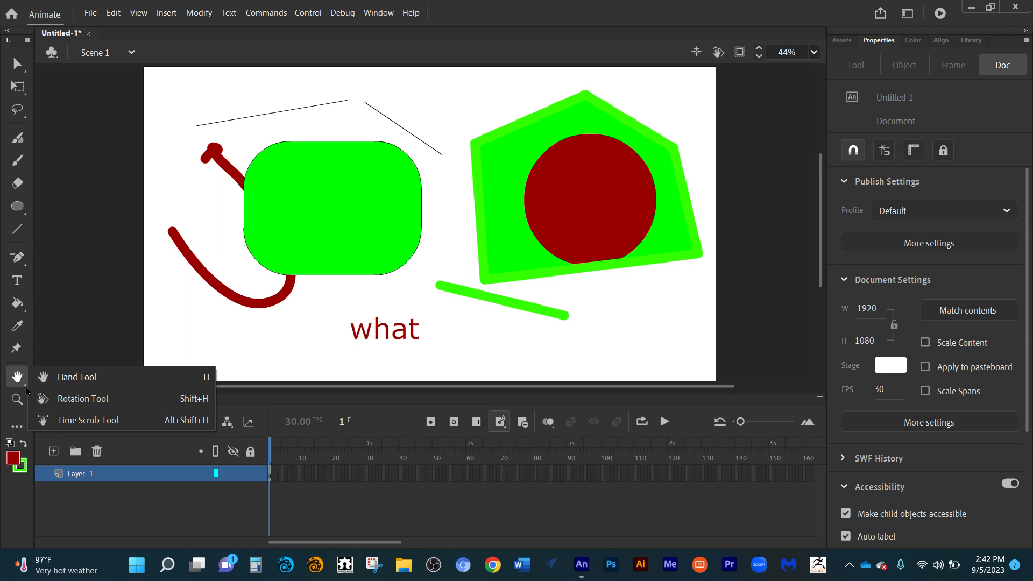
pyautogui.click(81, 404)
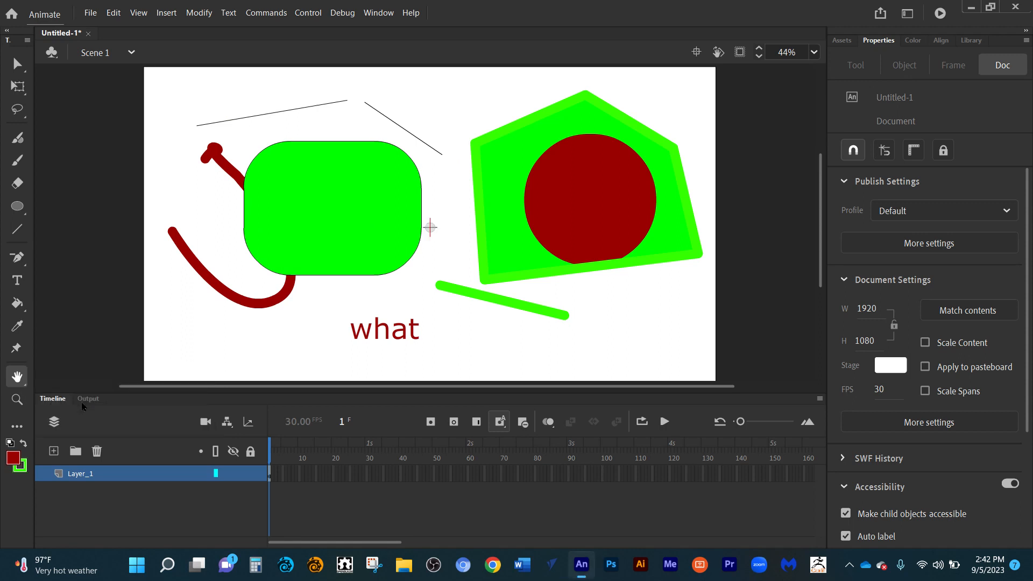
pyautogui.click(26, 388)
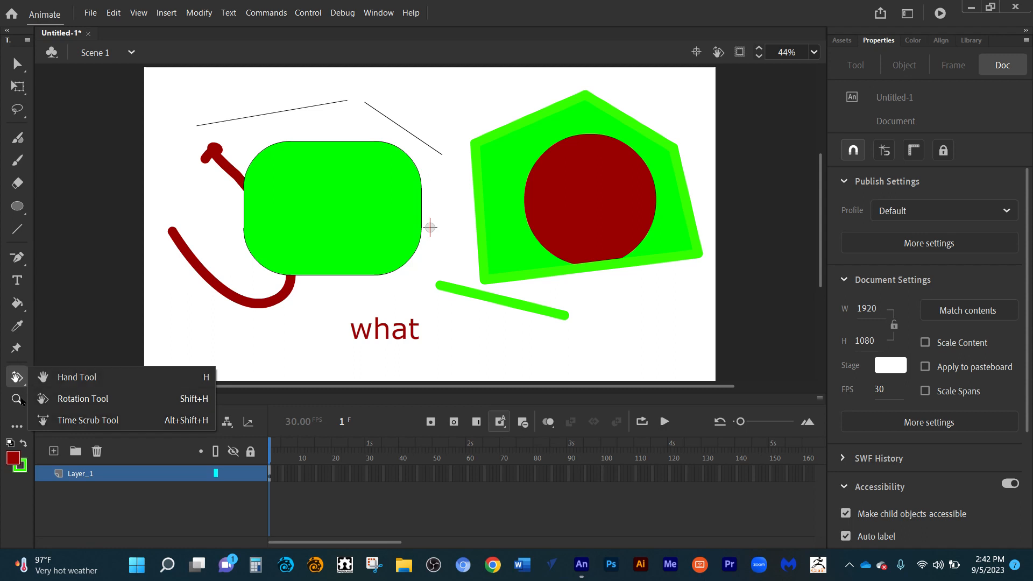
# Magnify the rounded rectangle with the Zoom tool and zoom repeatedly in and out until the whole stage is in view.
pyautogui.press('z')
pyautogui.click(366, 237)
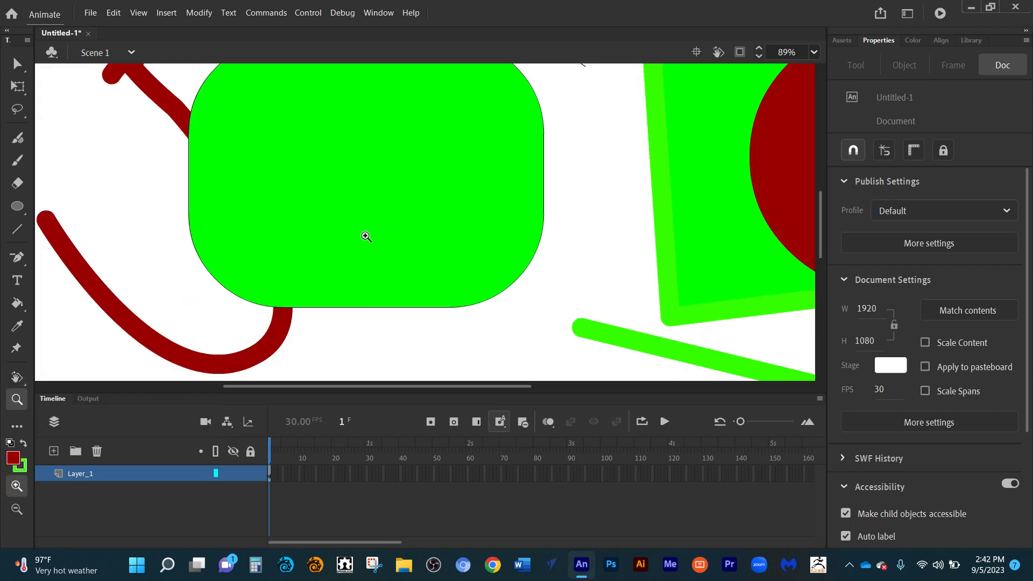
pyautogui.click(366, 237)
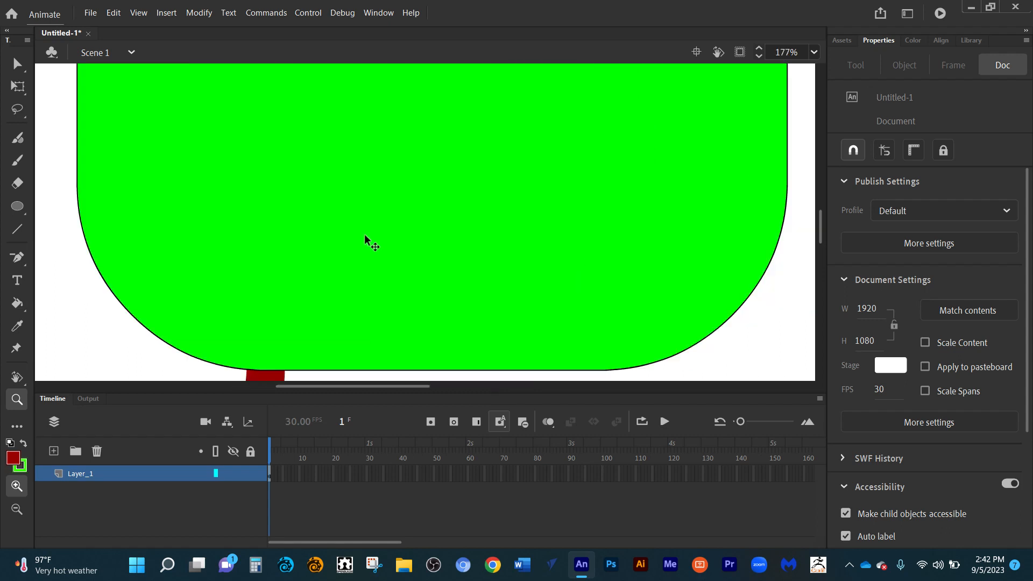
pyautogui.scroll(-10, 364, 234)
pyautogui.scroll(9, 365, 243)
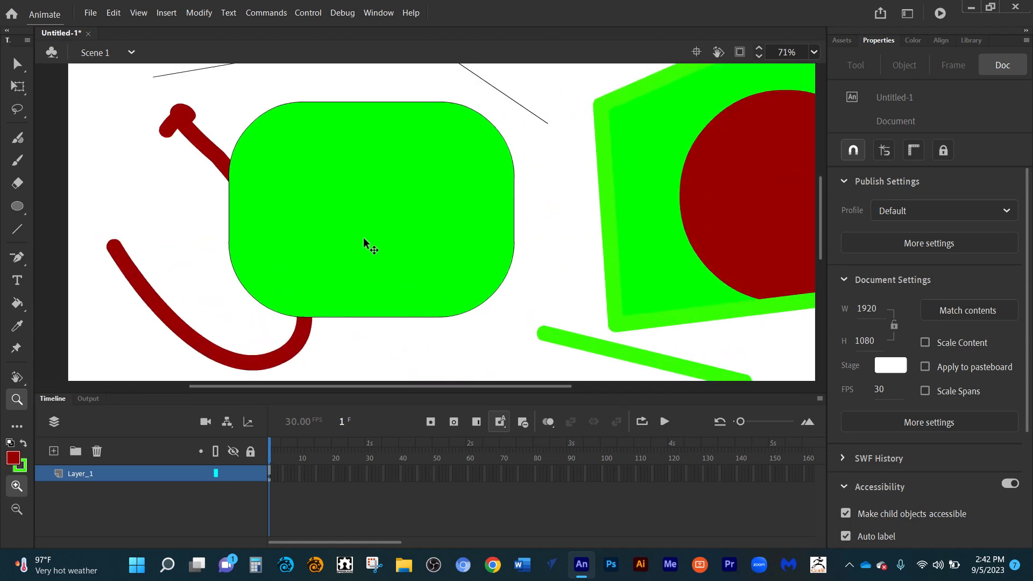
pyautogui.scroll(-9, 366, 245)
pyautogui.scroll(9, 366, 246)
pyautogui.scroll(-8, 366, 246)
pyautogui.scroll(8, 366, 246)
pyautogui.scroll(-8, 366, 246)
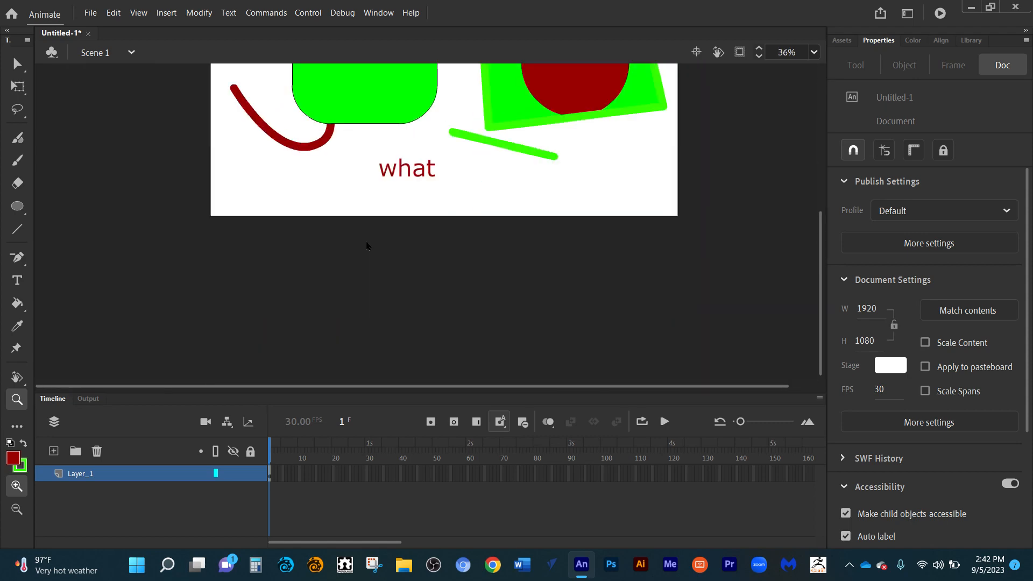
pyautogui.scroll(8, 366, 246)
pyautogui.scroll(-8, 366, 246)
pyautogui.scroll(8, 367, 246)
pyautogui.scroll(-8, 366, 245)
pyautogui.scroll(8, 367, 245)
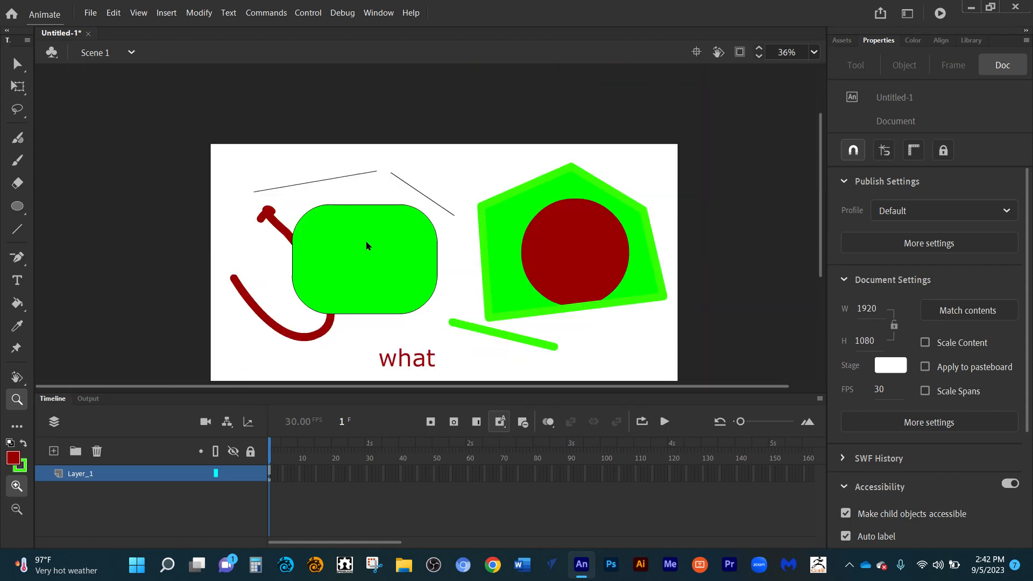
pyautogui.scroll(-8, 366, 246)
pyautogui.scroll(5, 366, 245)
pyautogui.scroll(5, 368, 245)
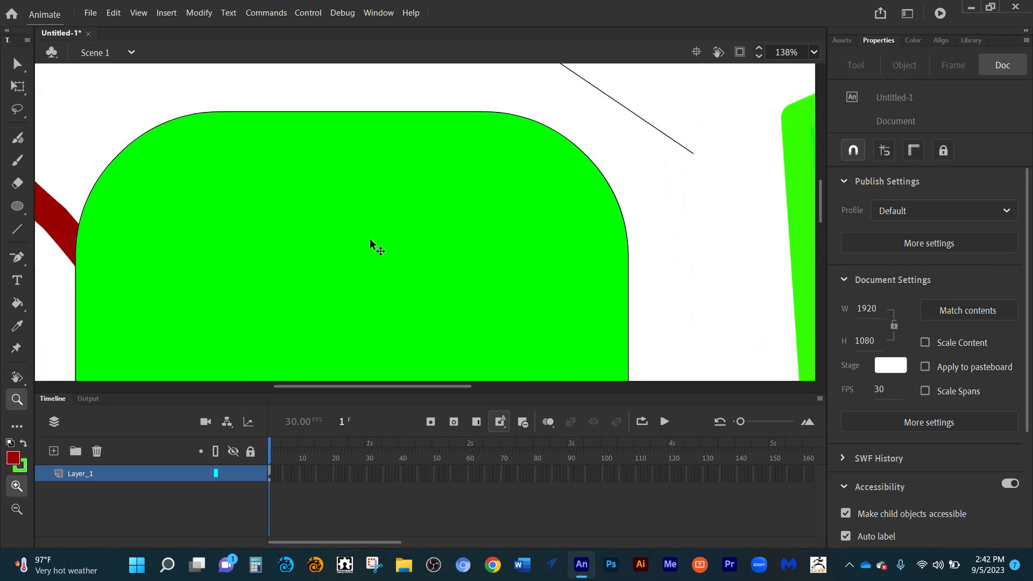
pyautogui.scroll(-6, 369, 241)
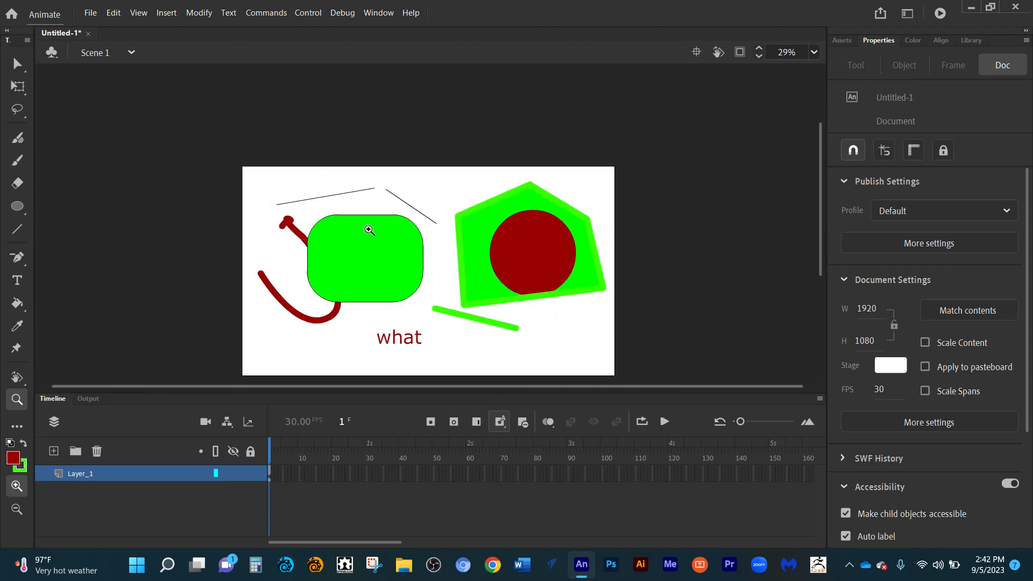